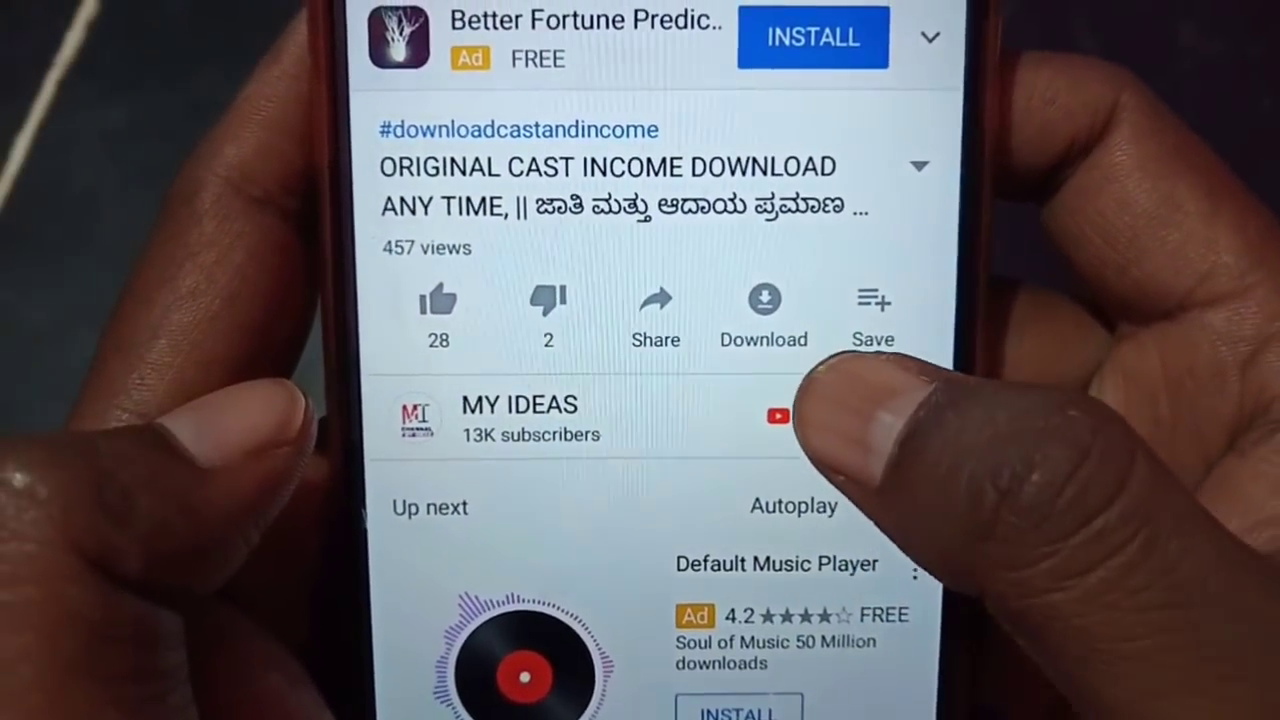
Subscribe to the MY IDEAS channel and set its notifications to All.
left_click(840, 416)
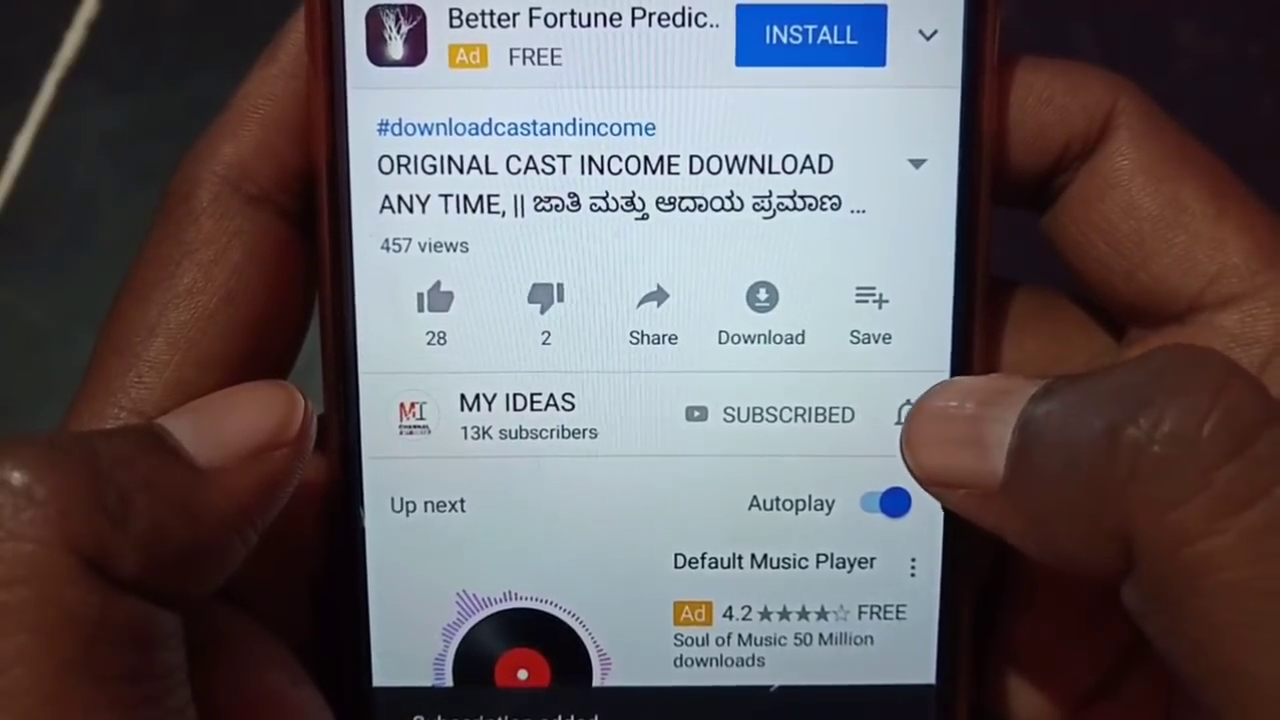
left_click(908, 415)
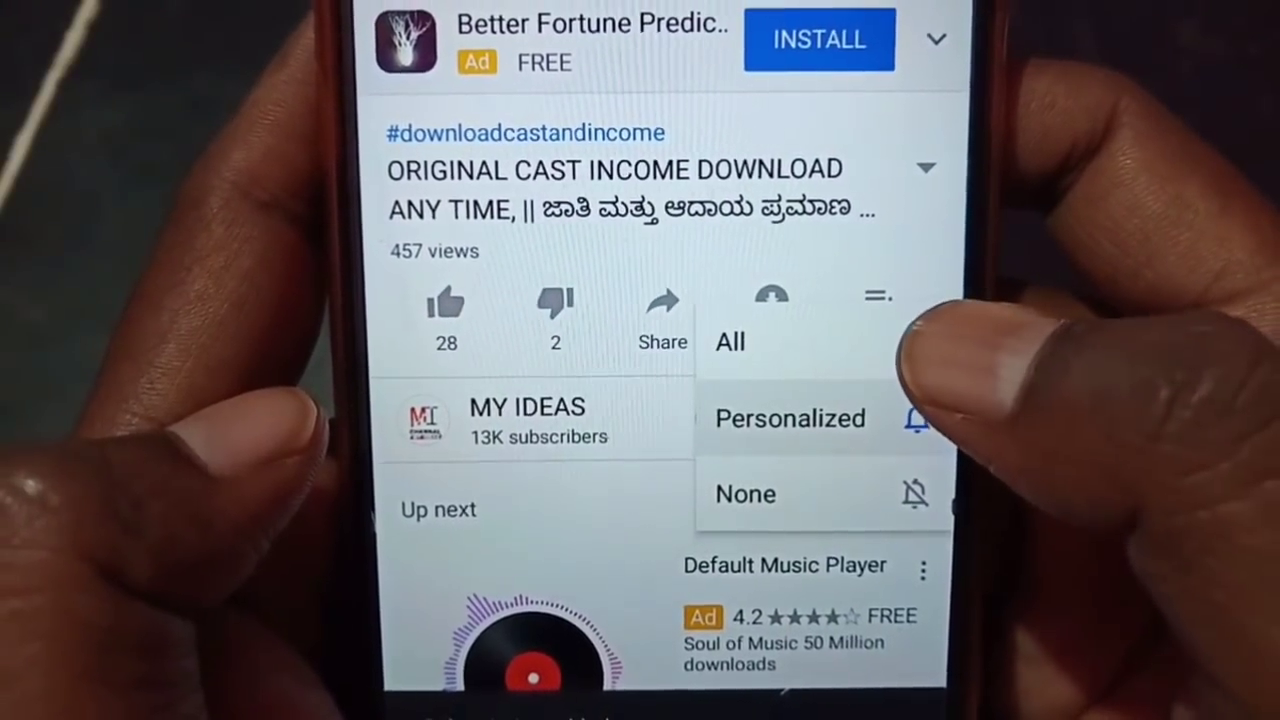
left_click(910, 344)
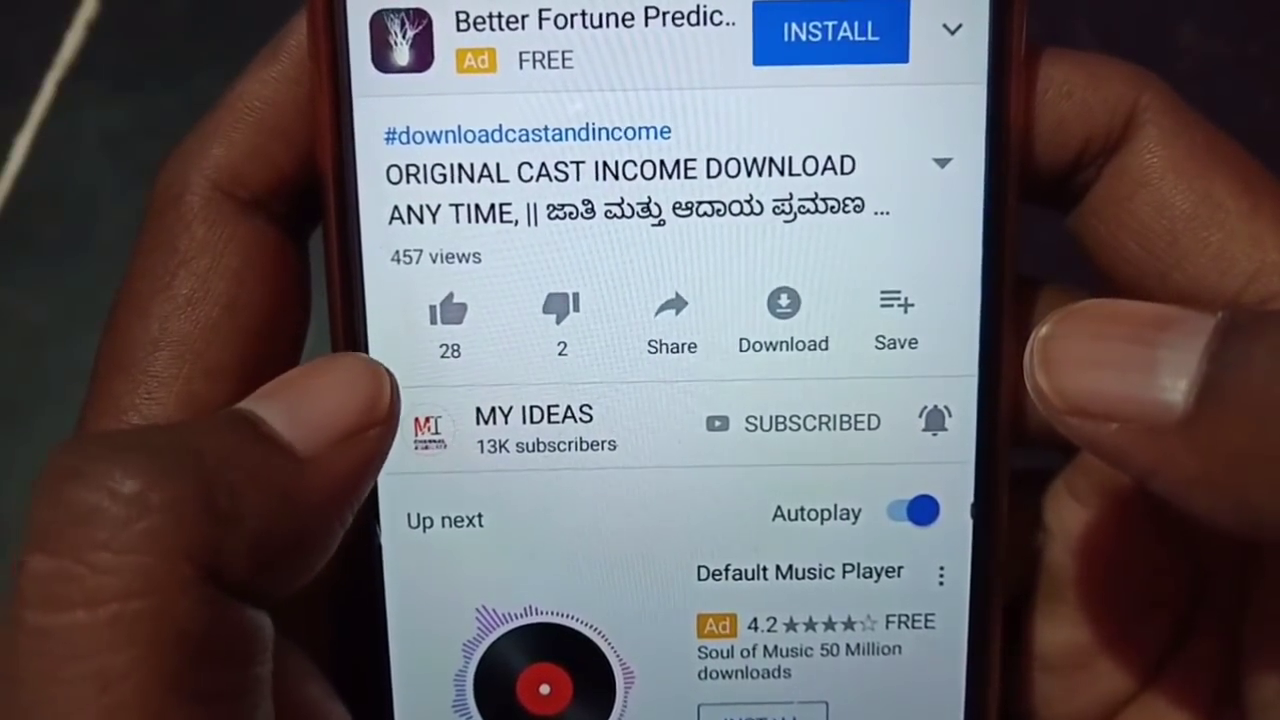
Like the cast and income certificate download video and open its sharing options.
left_click(447, 310)
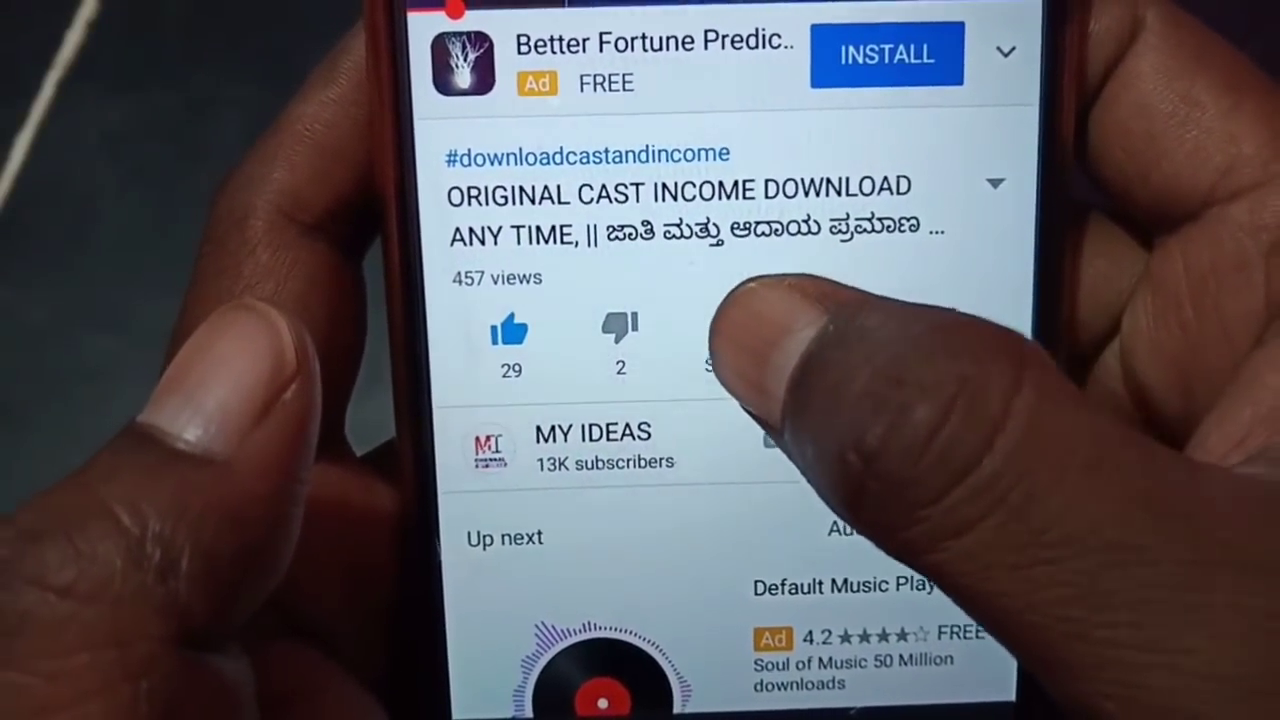
left_click(718, 335)
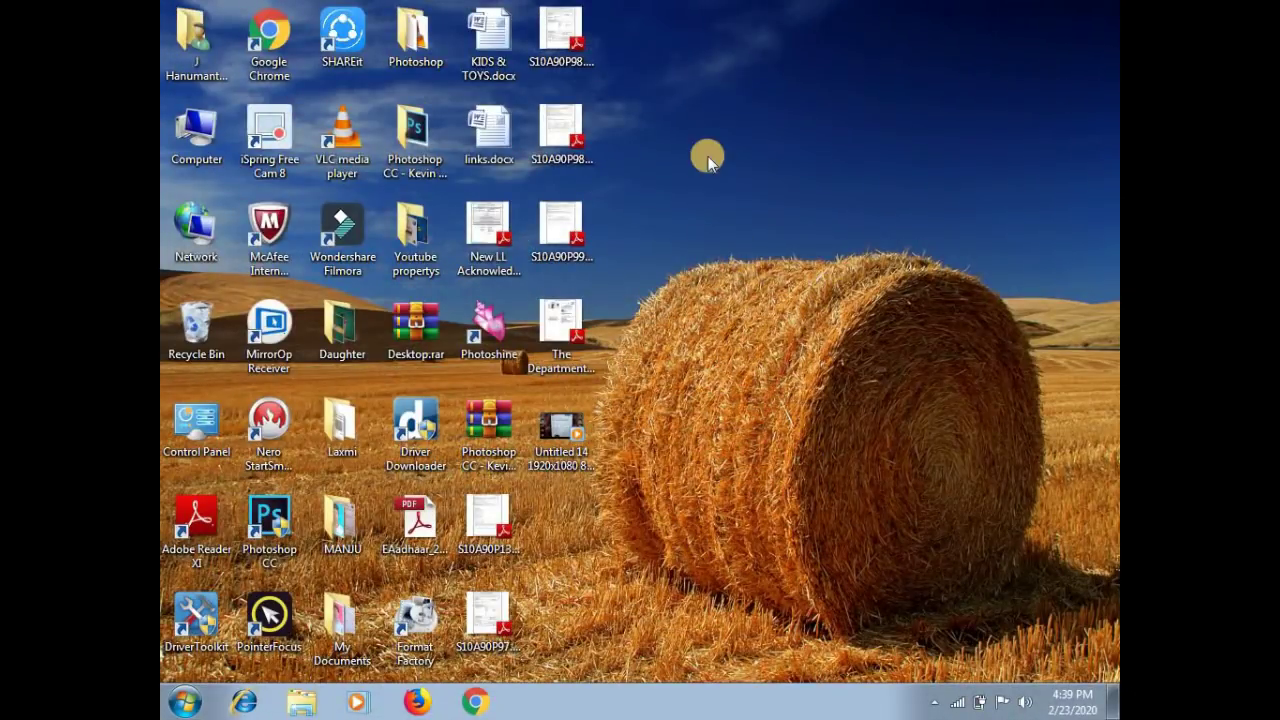
Switch to Google Chrome in a maximized window, dismiss the website notification and load pmkisan.gov.in.
double_click(268, 44)
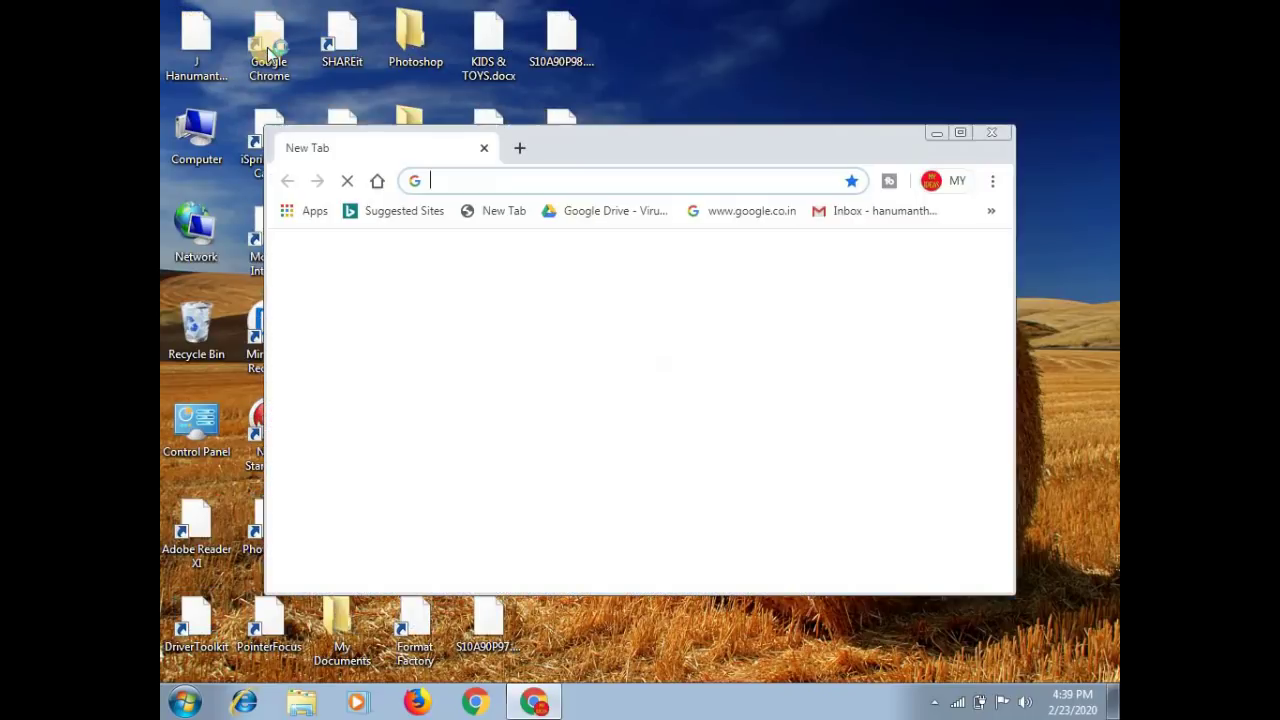
left_click(960, 132)
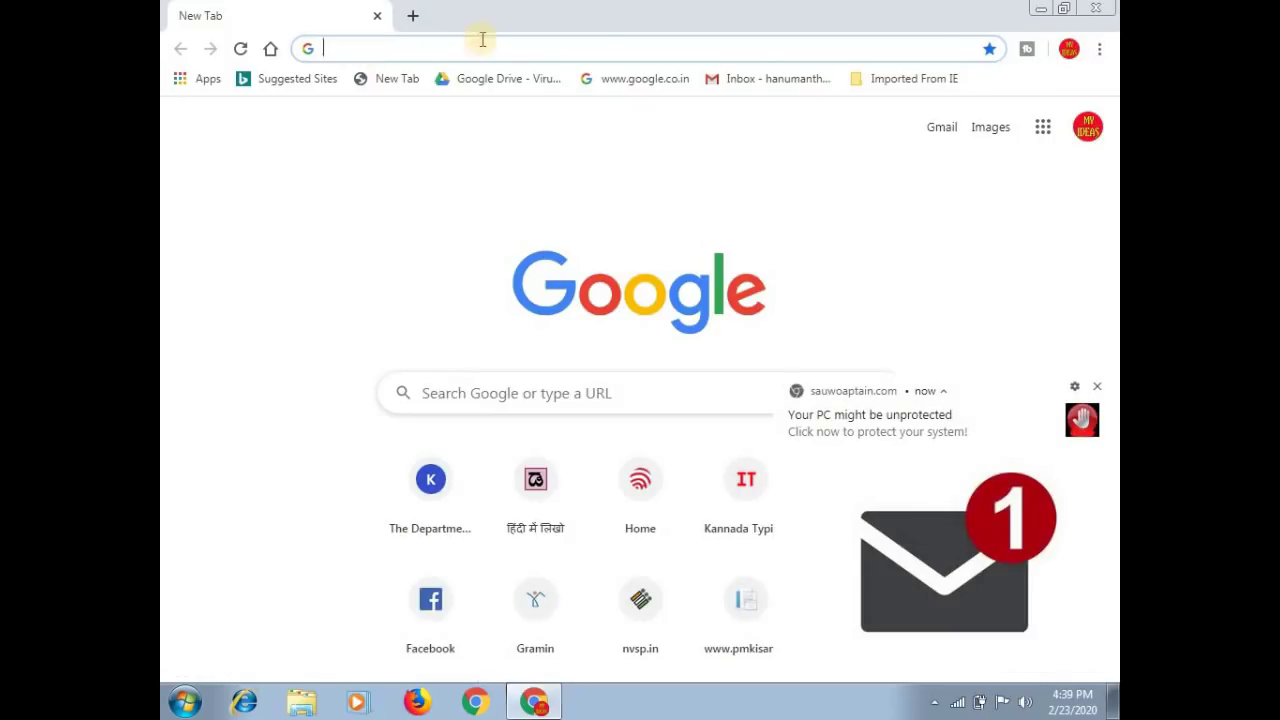
left_click(1096, 390)
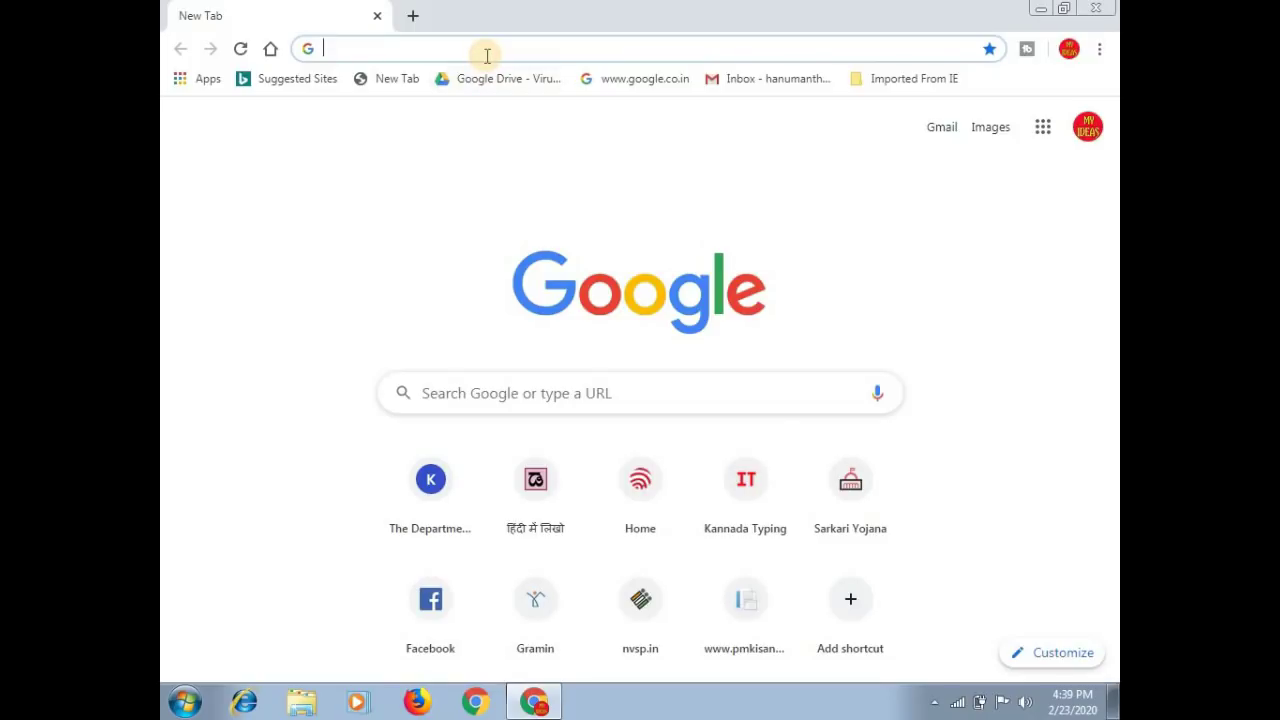
type("pmk")
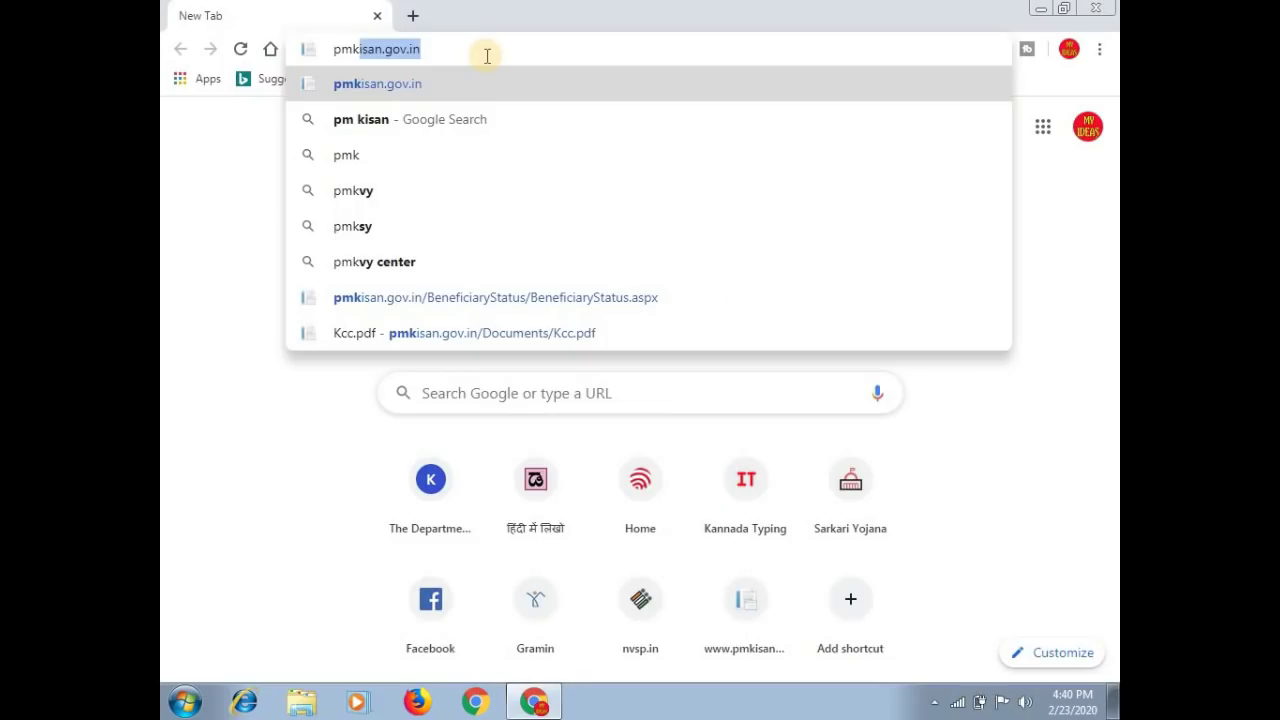
key("Return")
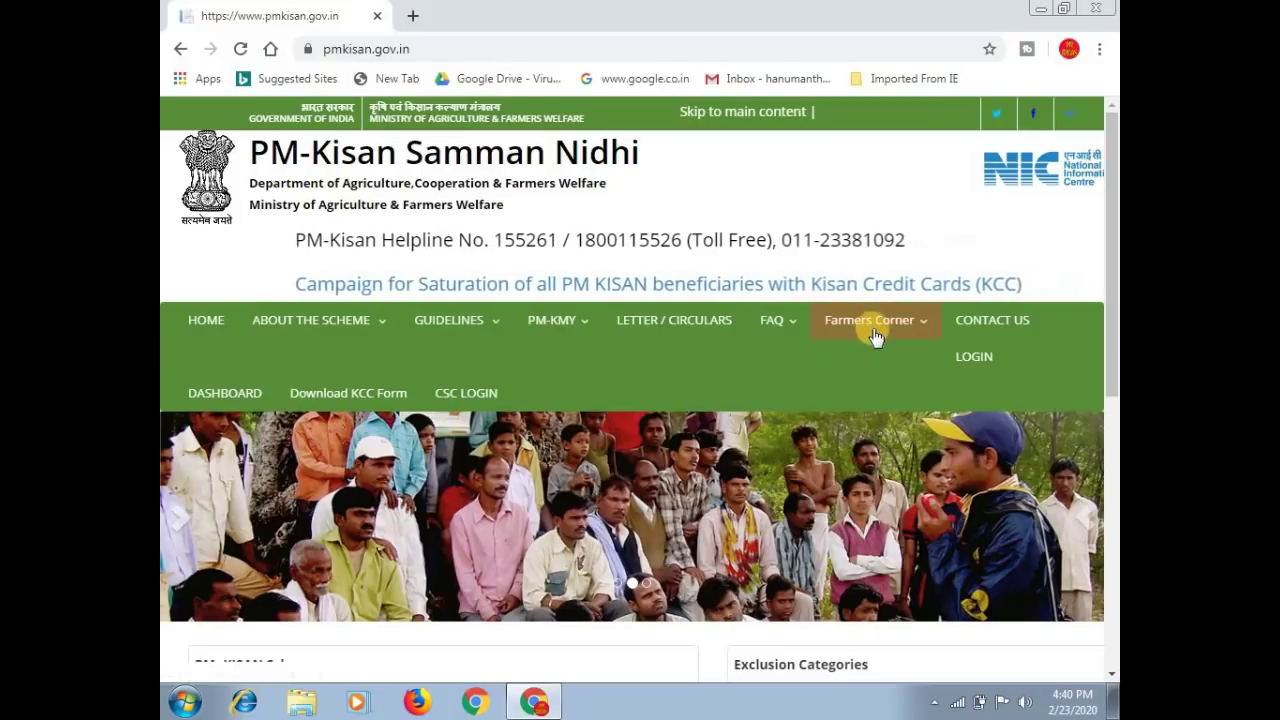
Open the New Farmer Registration form and try to continue with the Aadhaar number and image text.
mouse_move(895, 331)
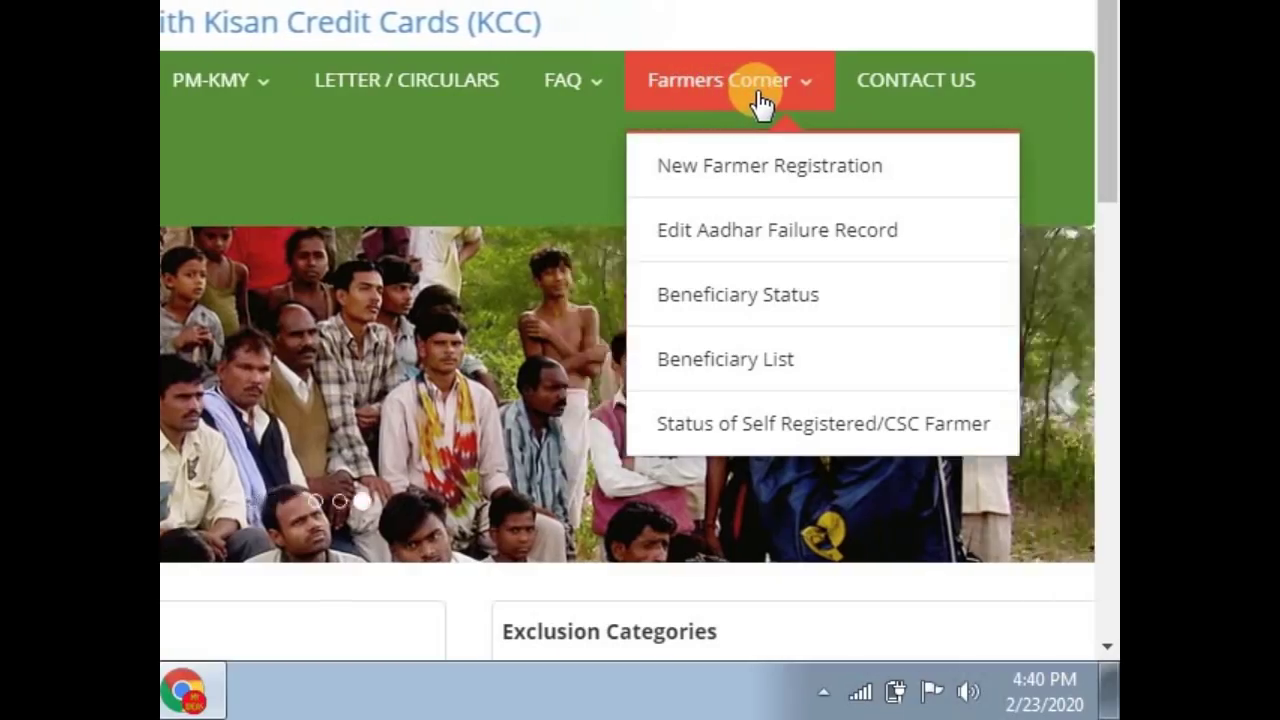
left_click(770, 170)
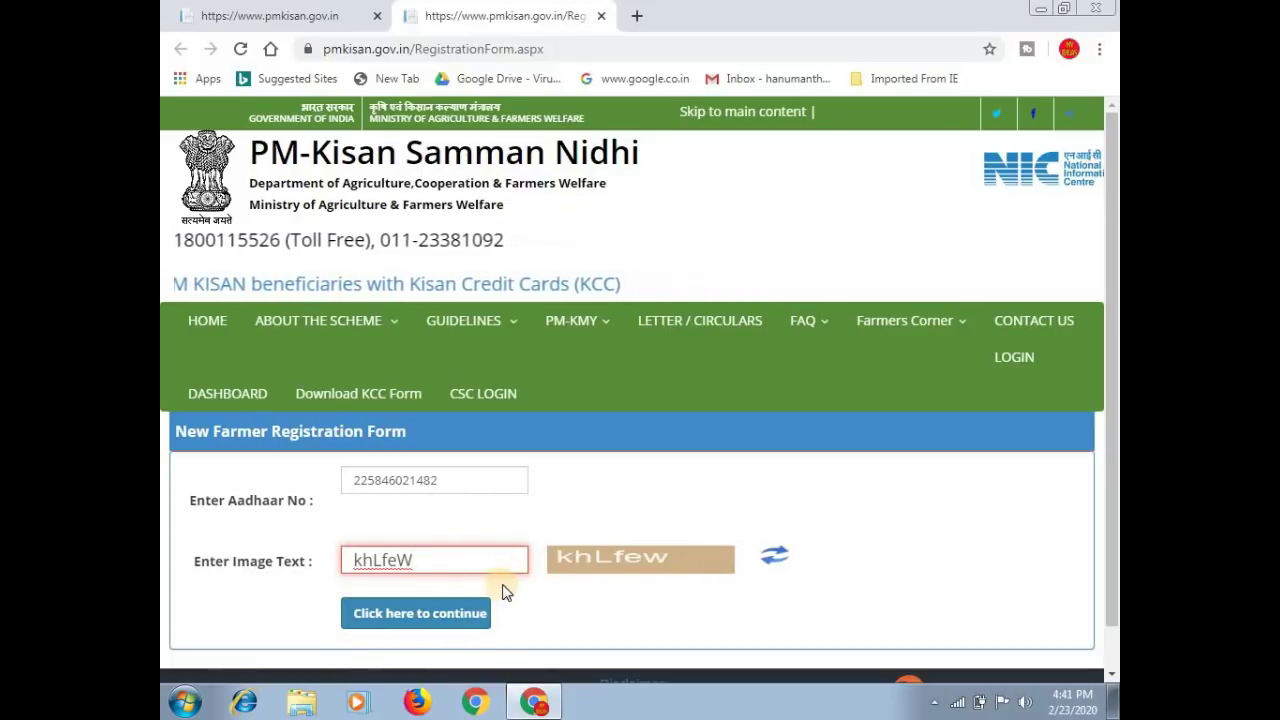
left_click(445, 620)
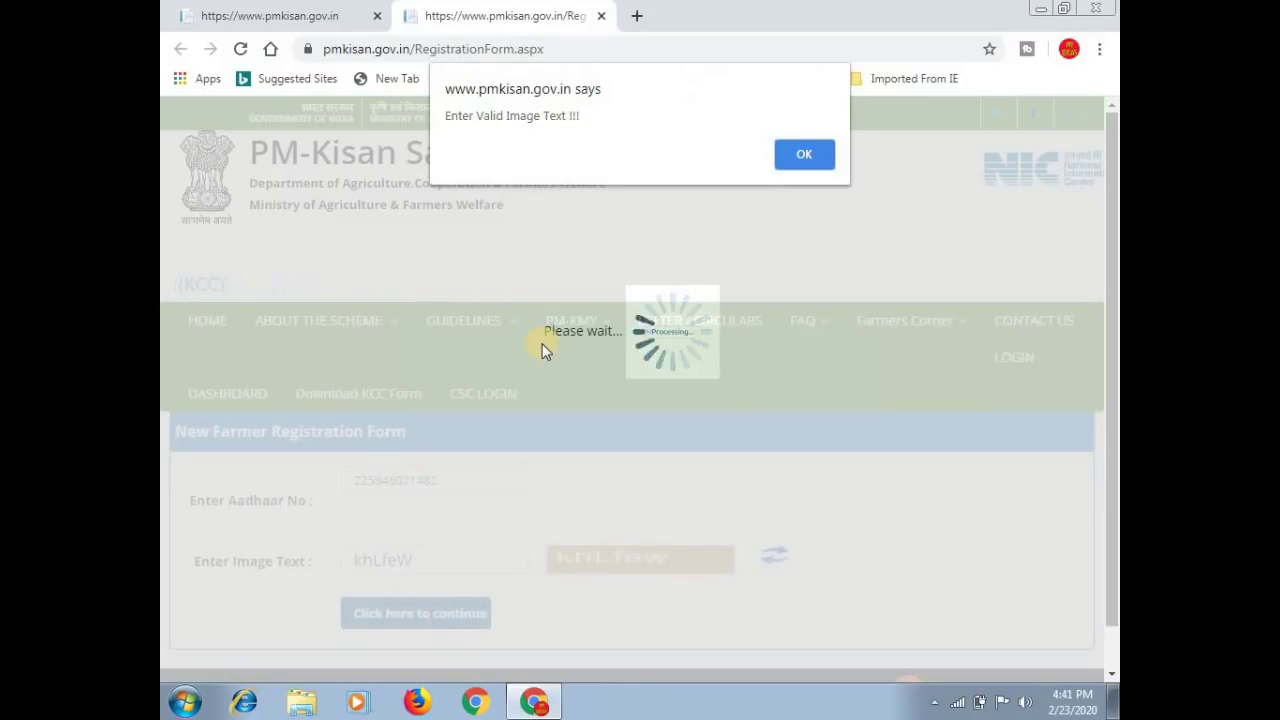
left_click(805, 157)
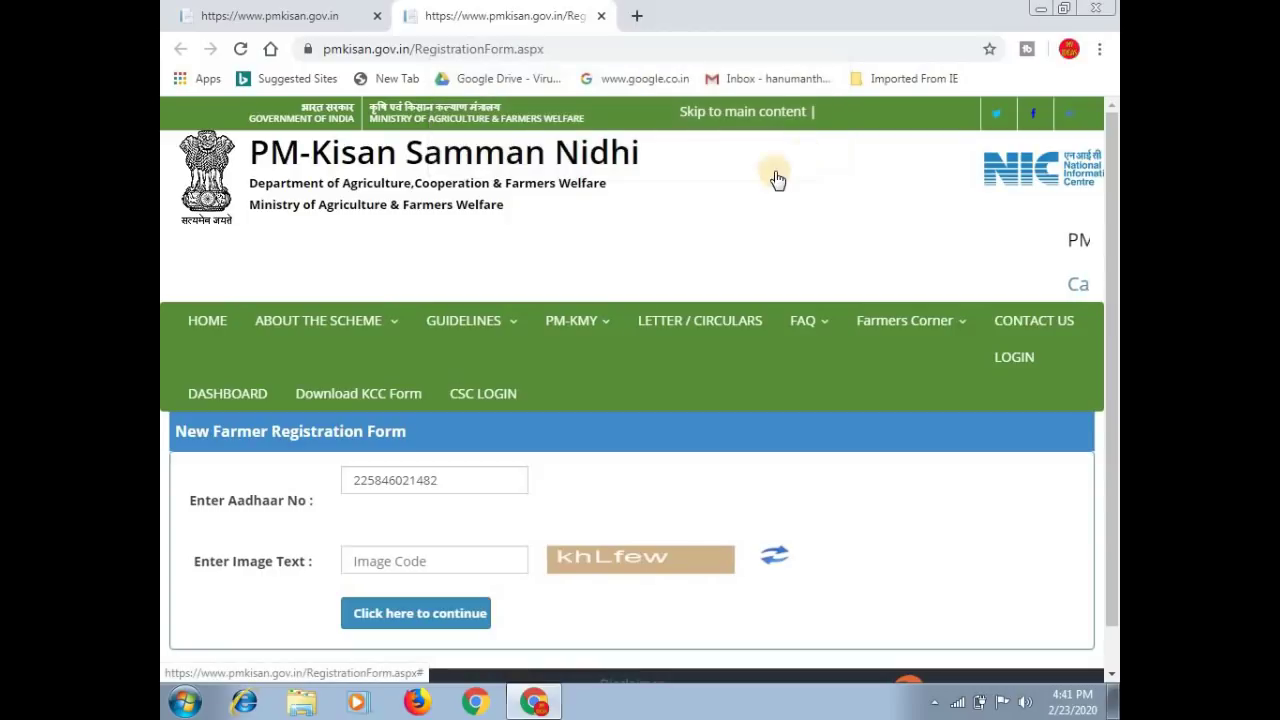
Re-enter the image text exactly as displayed, submit the Aadhaar check and agree to register on the PM-Kisan Portal.
left_click(447, 562)
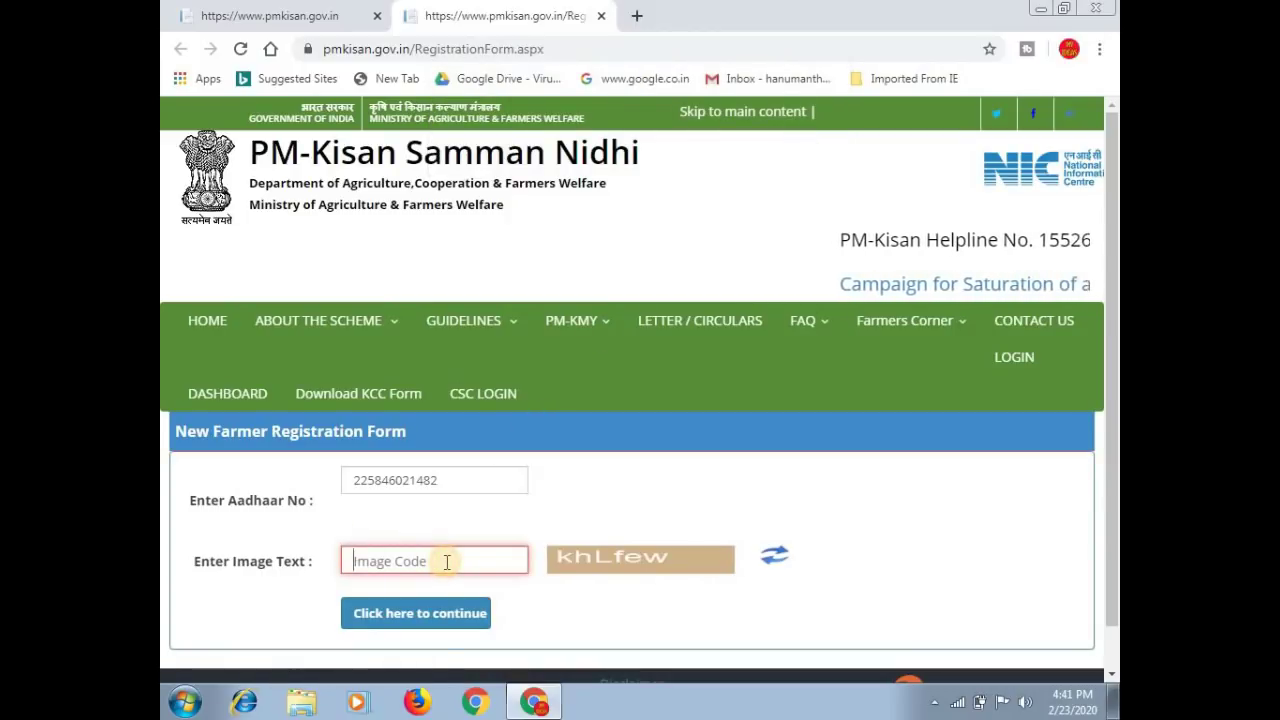
type("khLfew")
key("Return")
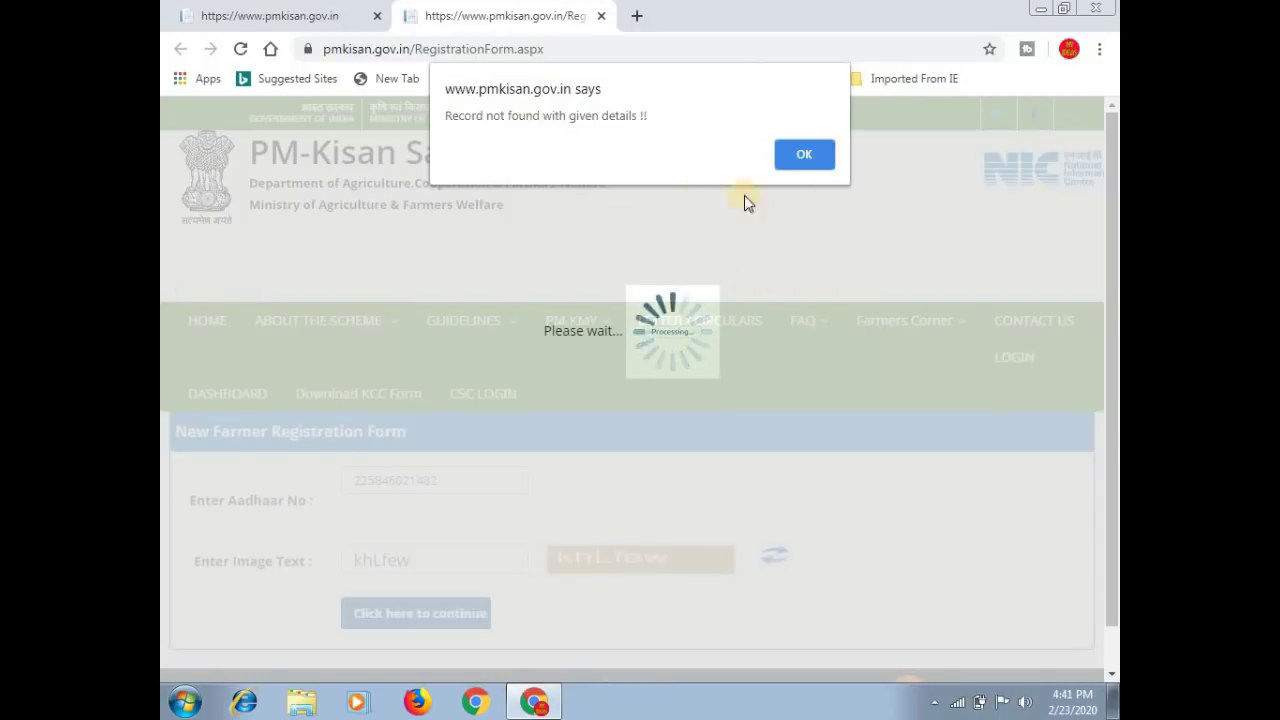
left_click(804, 157)
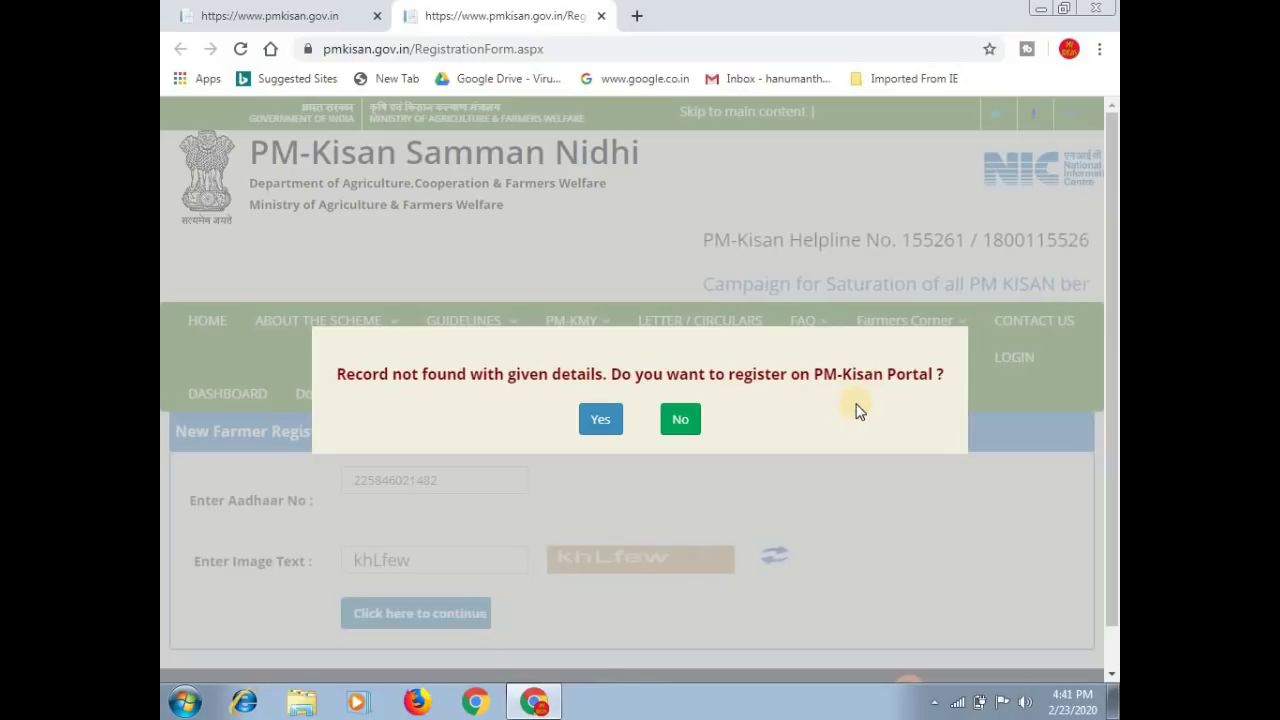
left_click(616, 428)
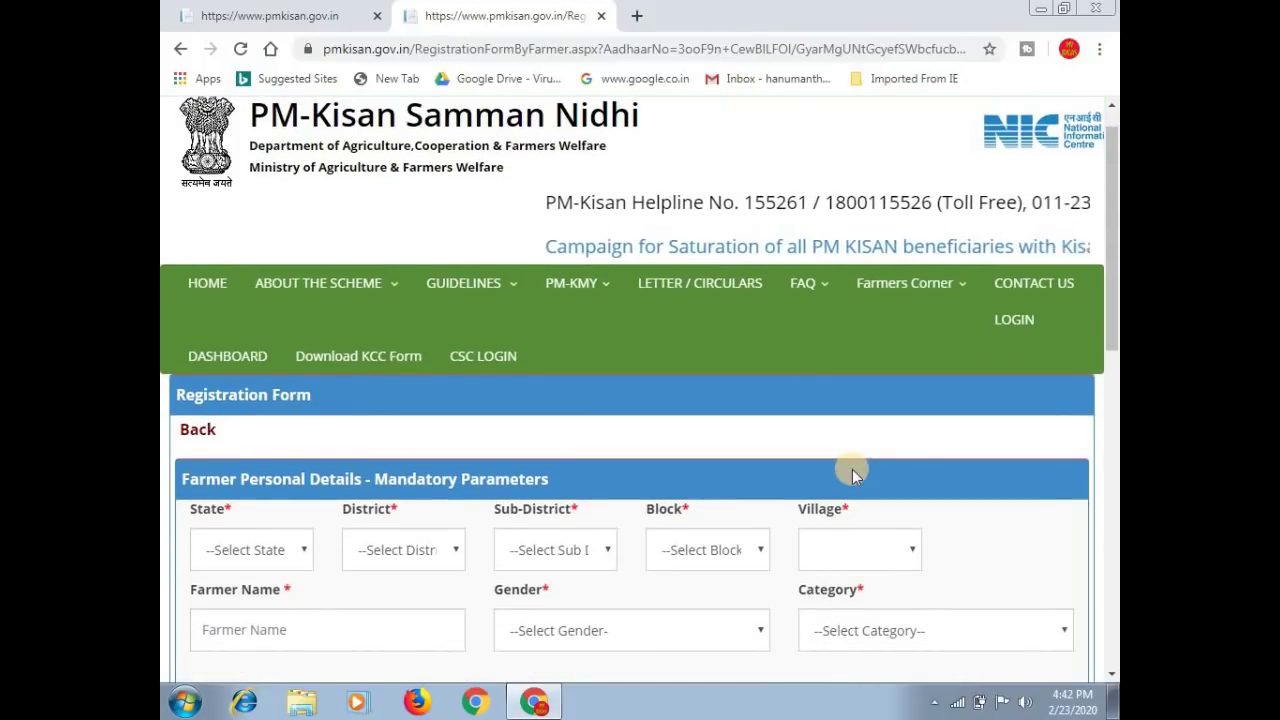
Set the State to KARNATAKA and the District to BALLARI in the farmer personal details.
scroll(852, 469, "down", 1)
scroll(855, 478, "down", 1)
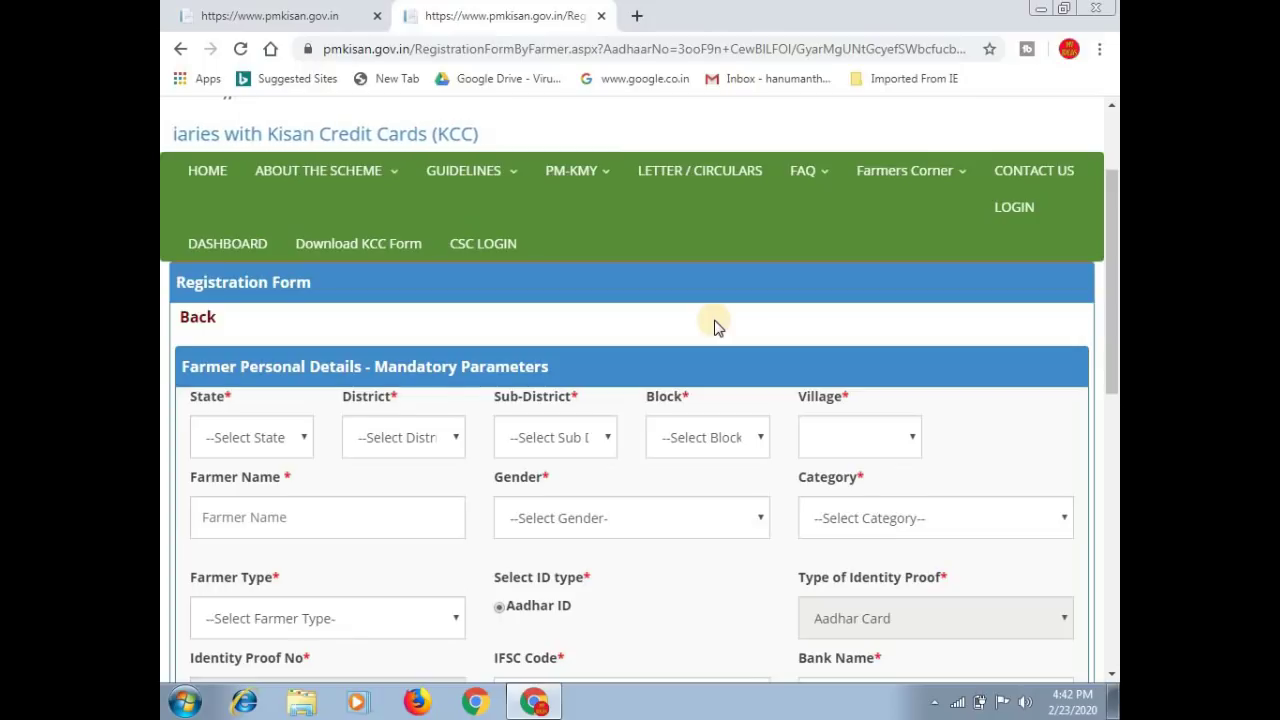
scroll(714, 320, "down", 1)
scroll(714, 320, "down", 1)
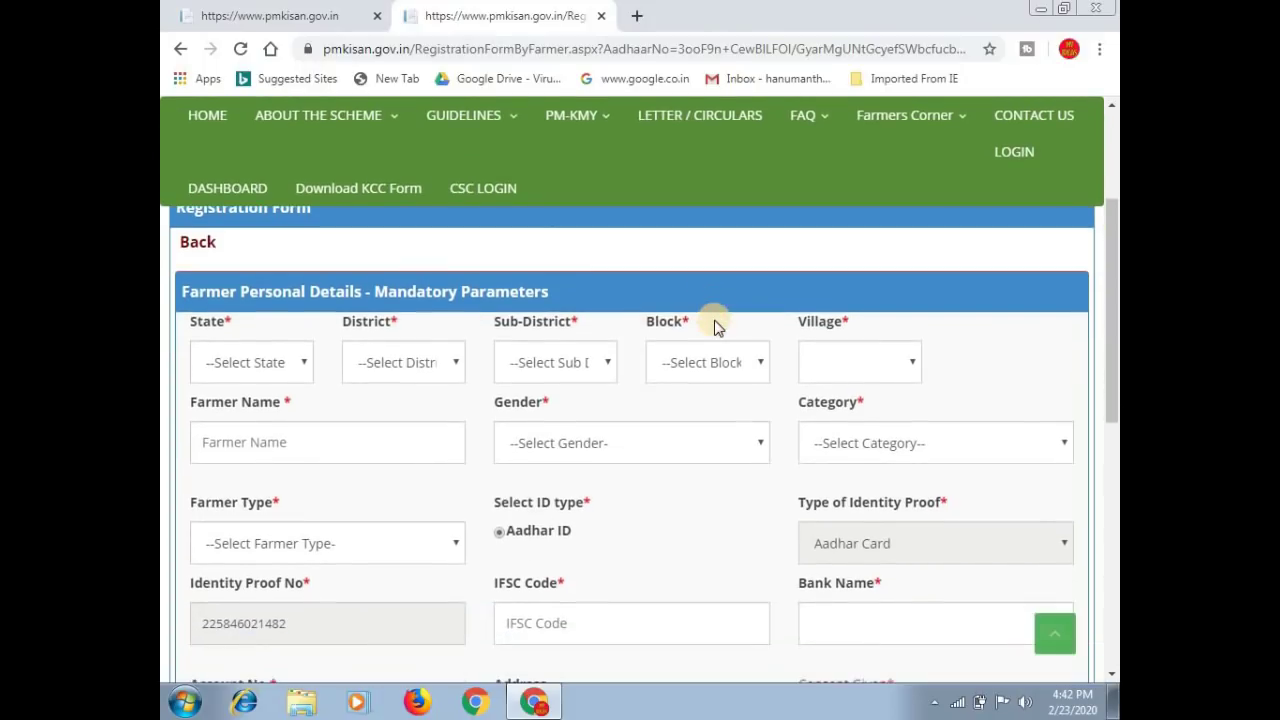
scroll(714, 320, "up", 1)
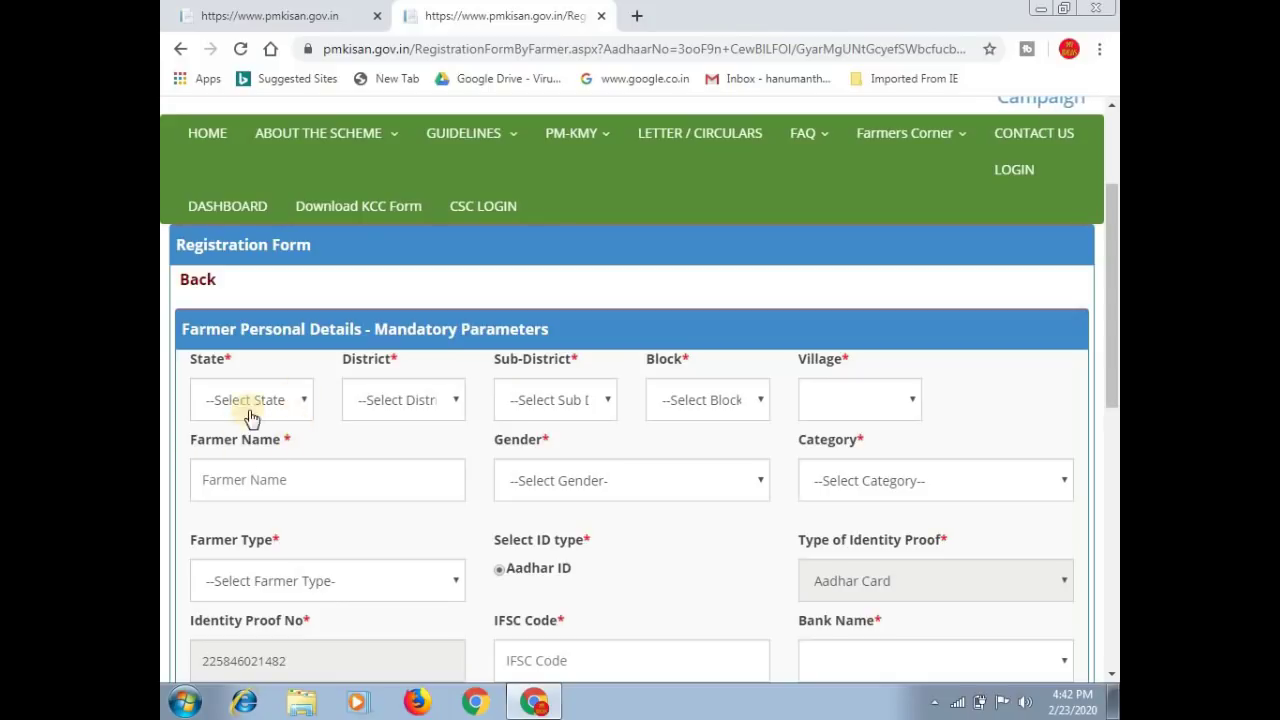
left_click(286, 409)
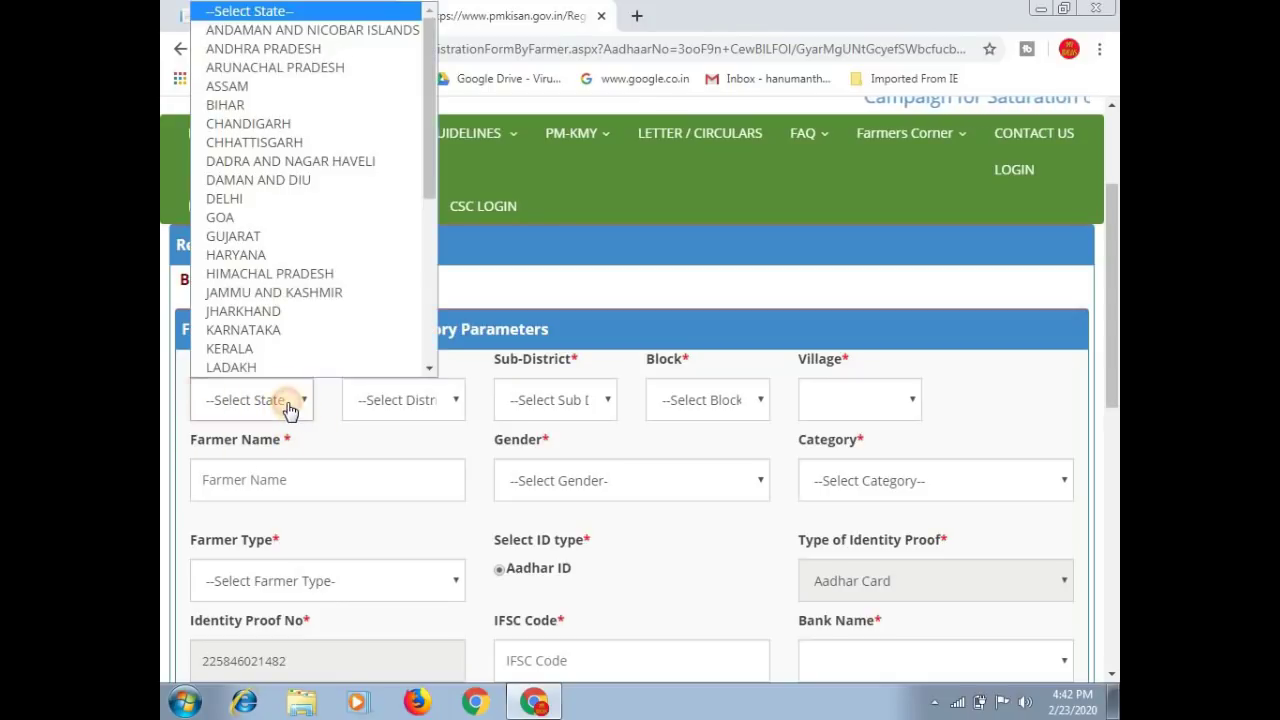
scroll(252, 330, "down", 1)
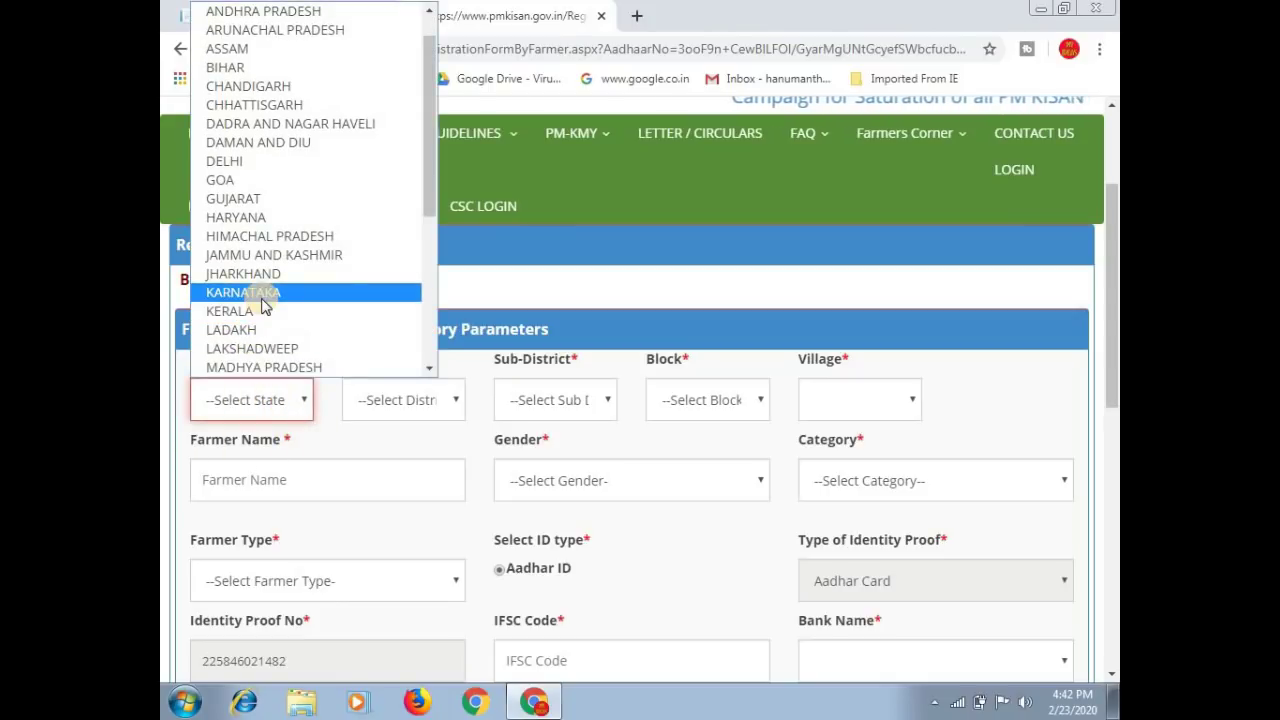
left_click(261, 298)
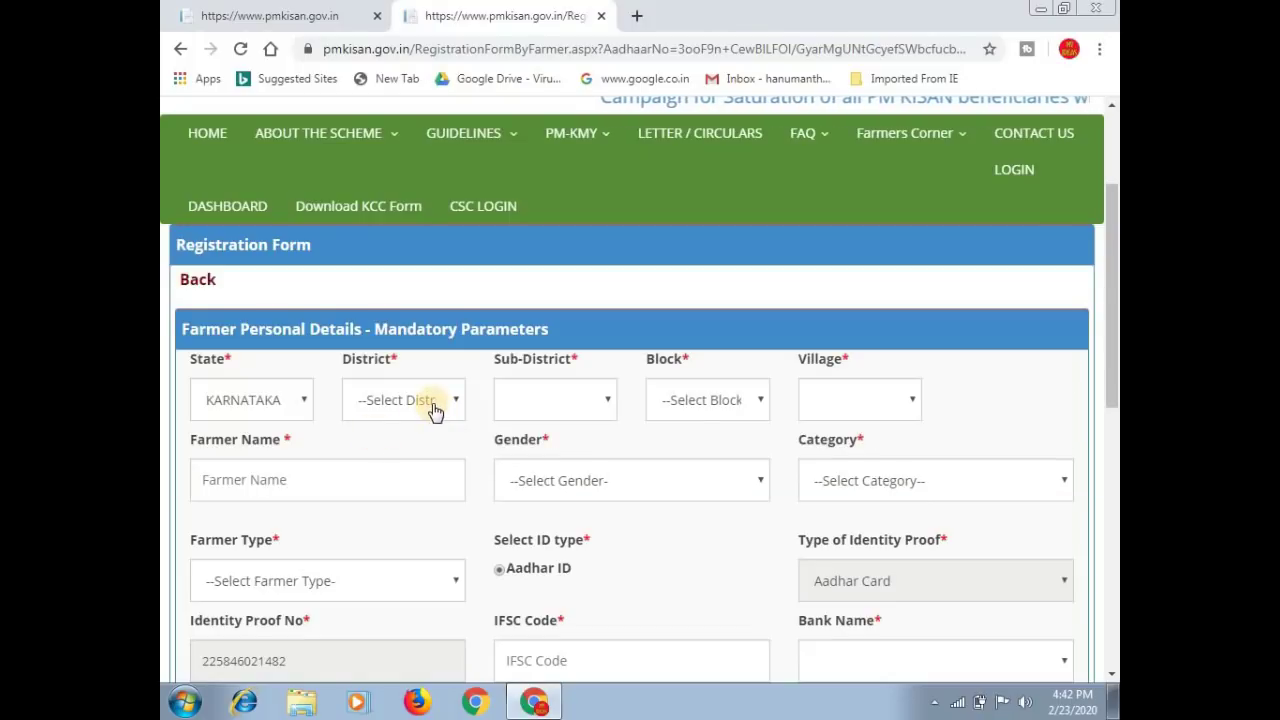
left_click(434, 411)
scroll(388, 336, "down", 1)
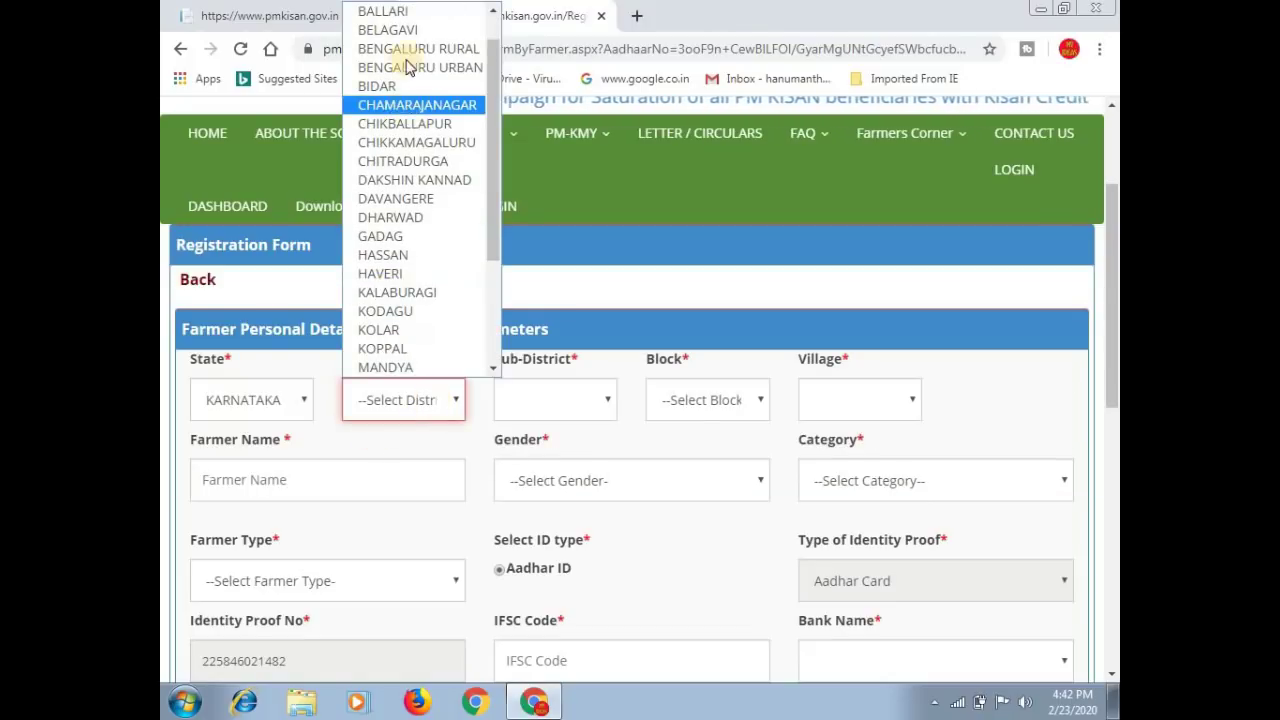
left_click(396, 13)
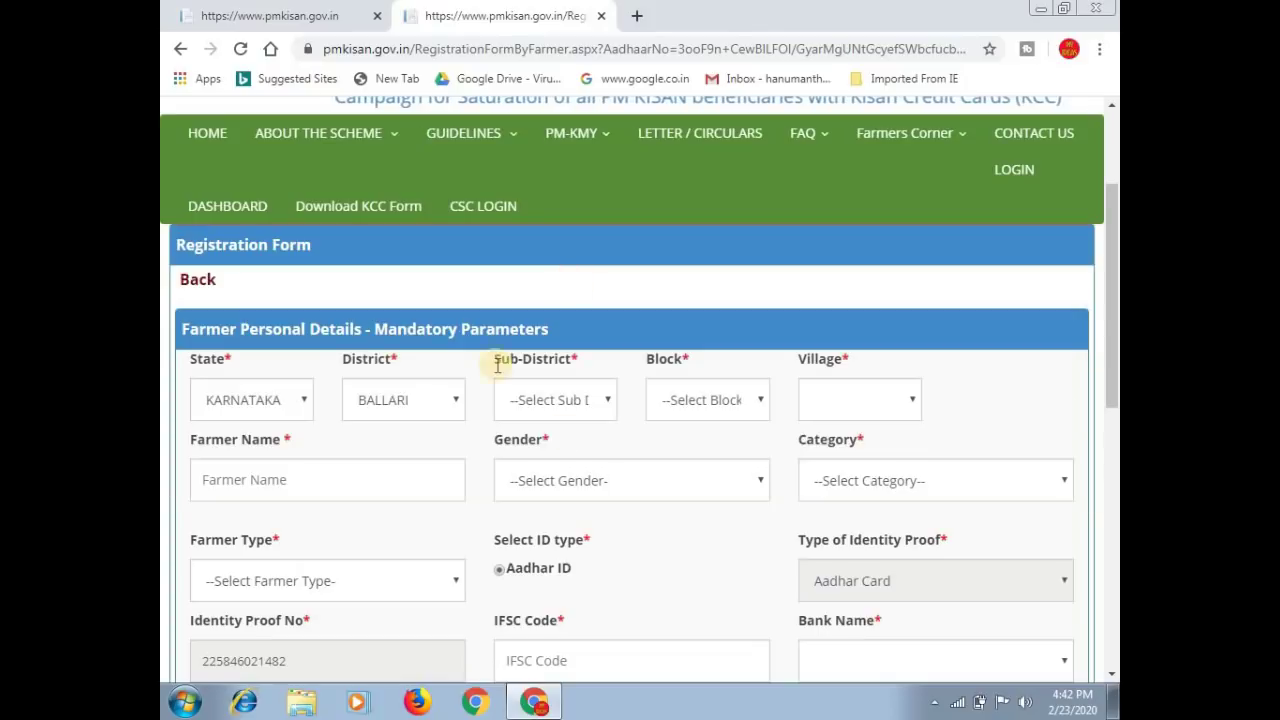
Set the Sub-District to Ballari, the Block to HOSAPETE and the Village to Bellary[R].
left_click(596, 405)
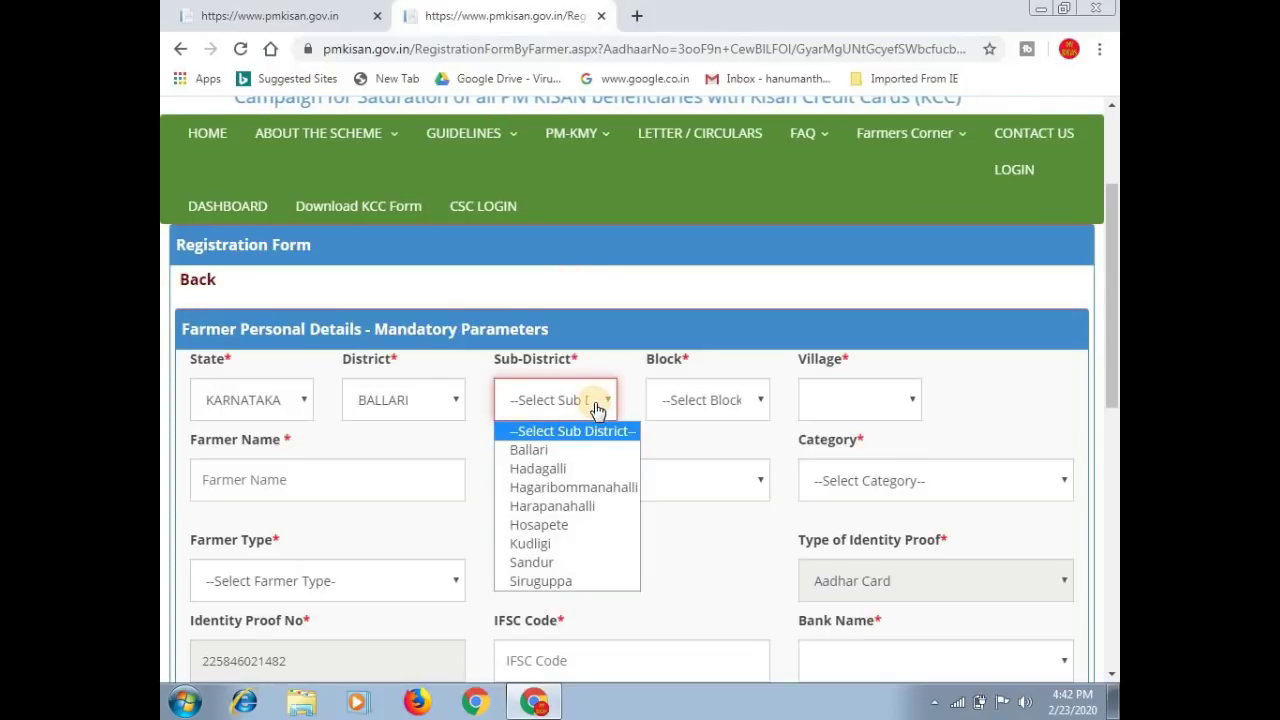
left_click(530, 450)
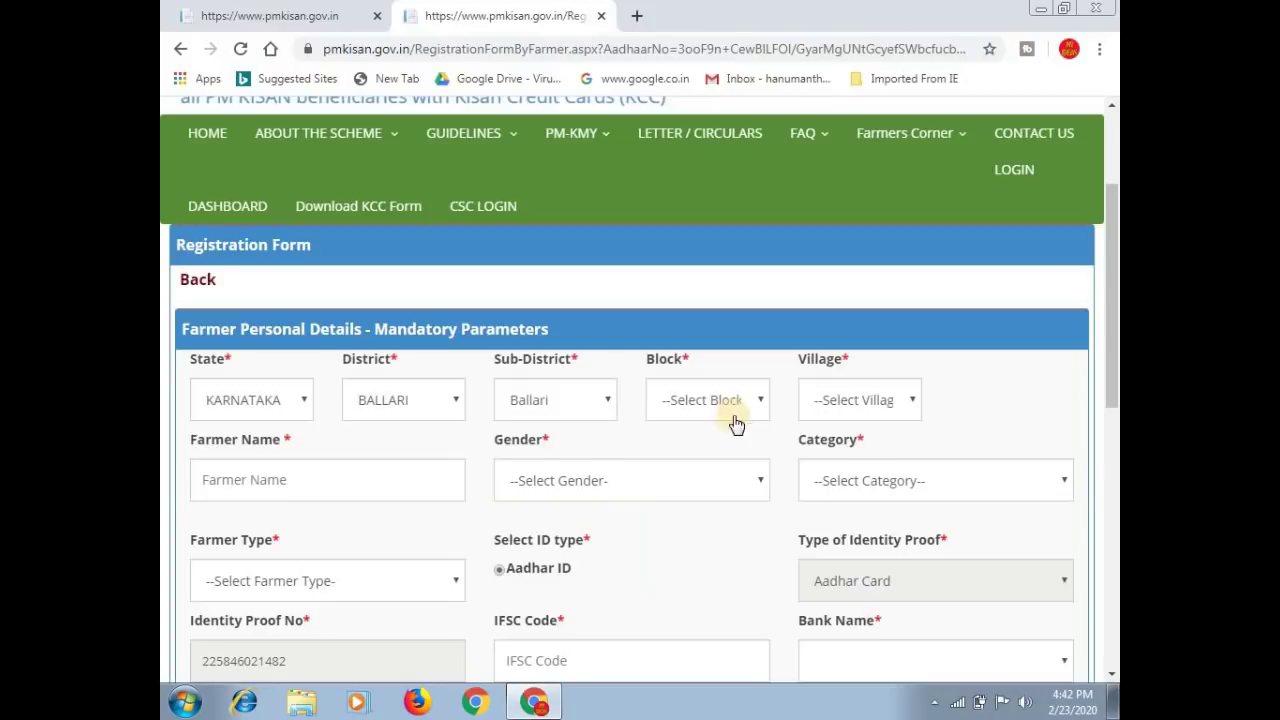
left_click(728, 400)
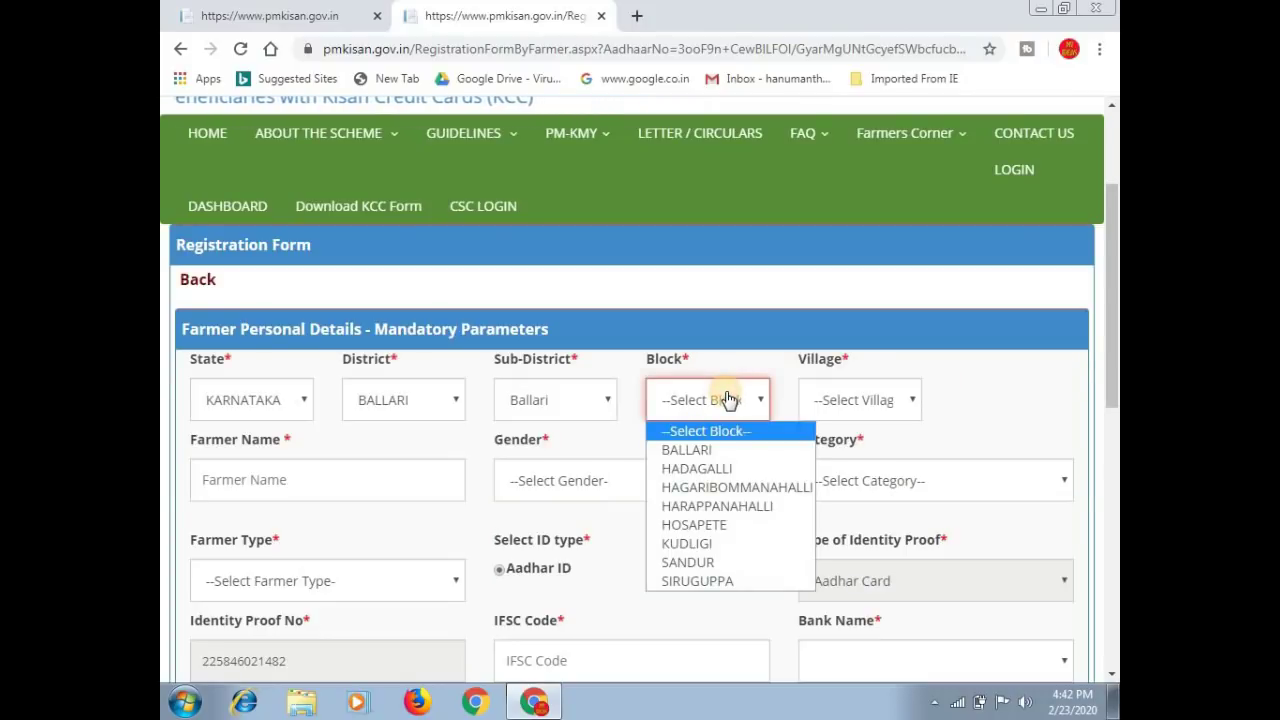
left_click(714, 525)
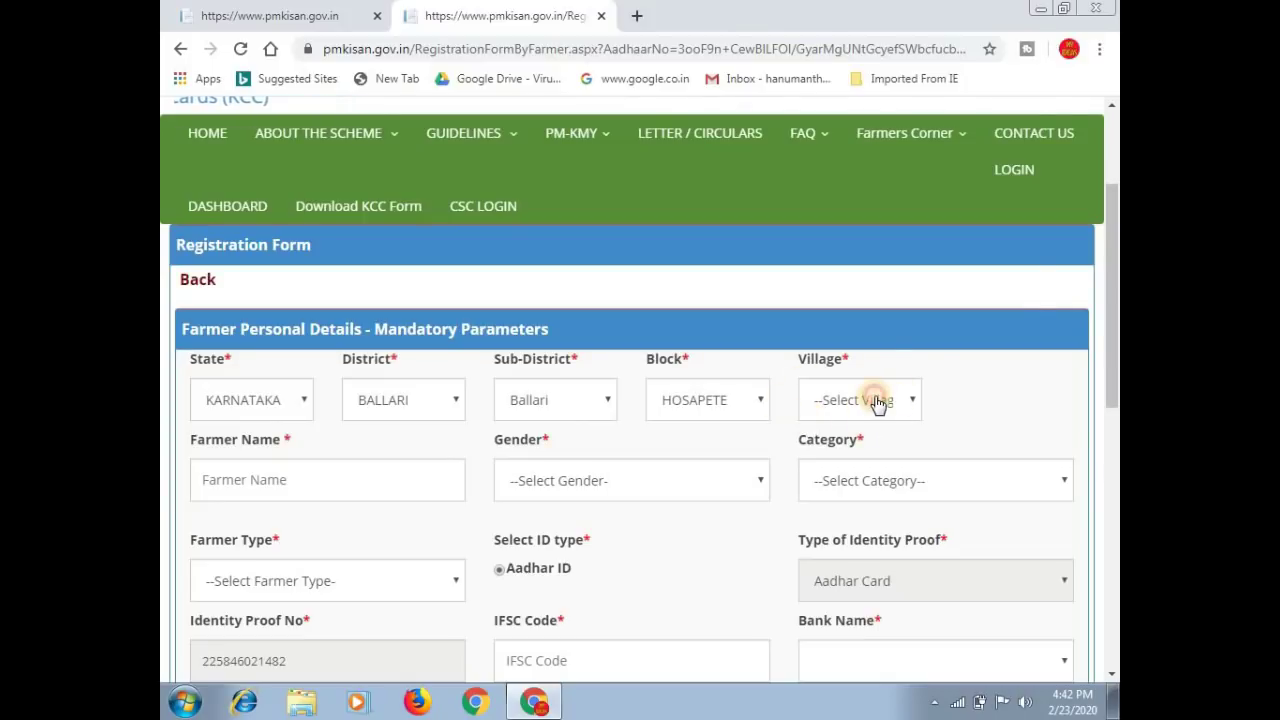
left_click(878, 403)
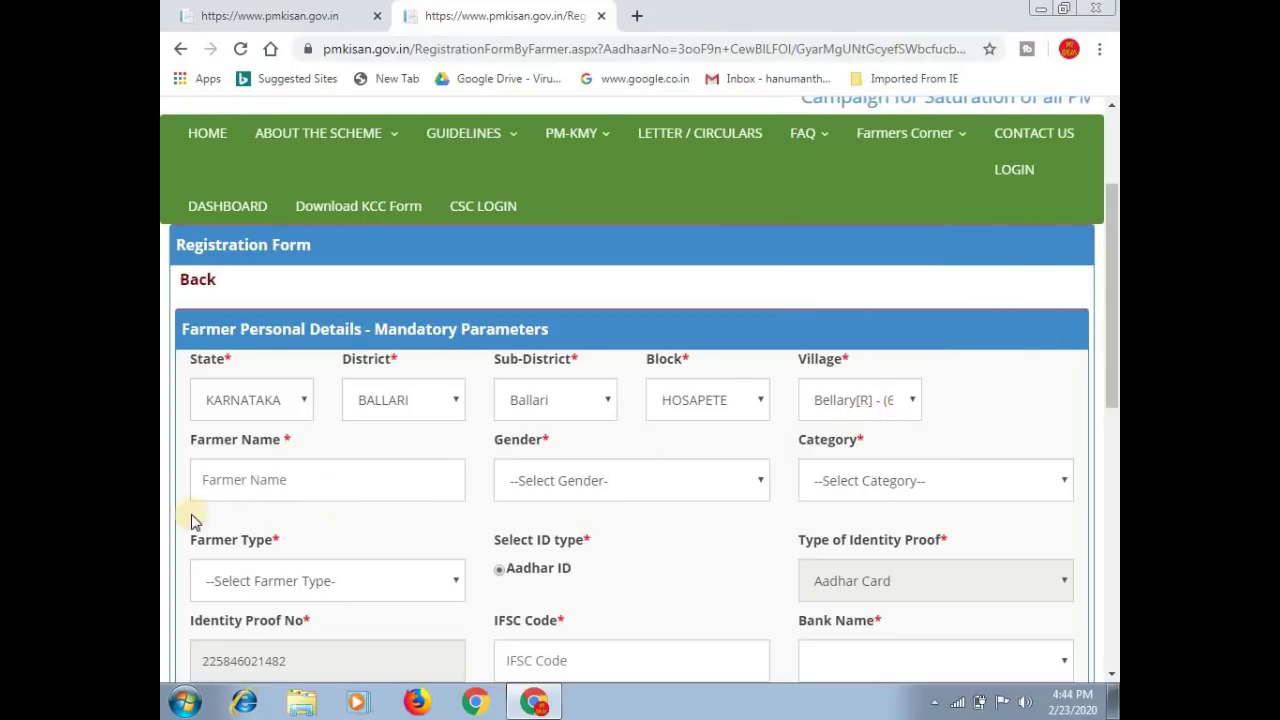
Enter the farmer's full name and set the Gender to Male and the Category to SC.
left_click(293, 483)
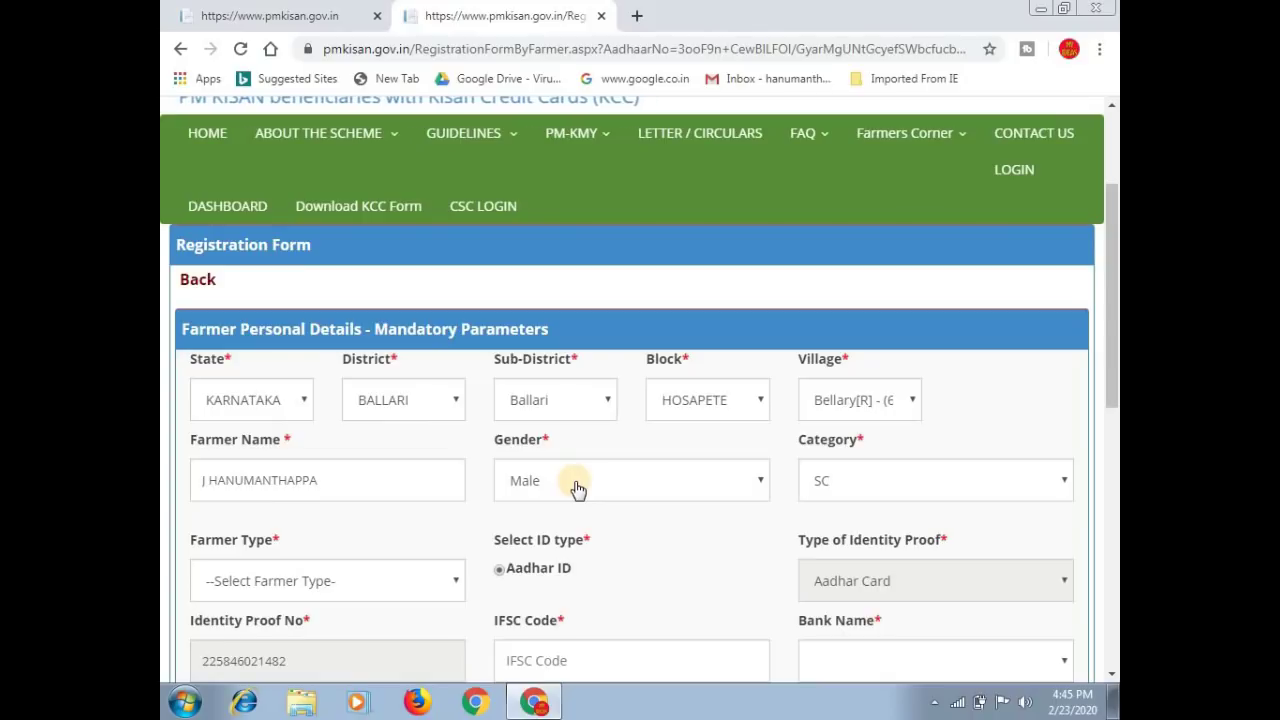
left_click(840, 481)
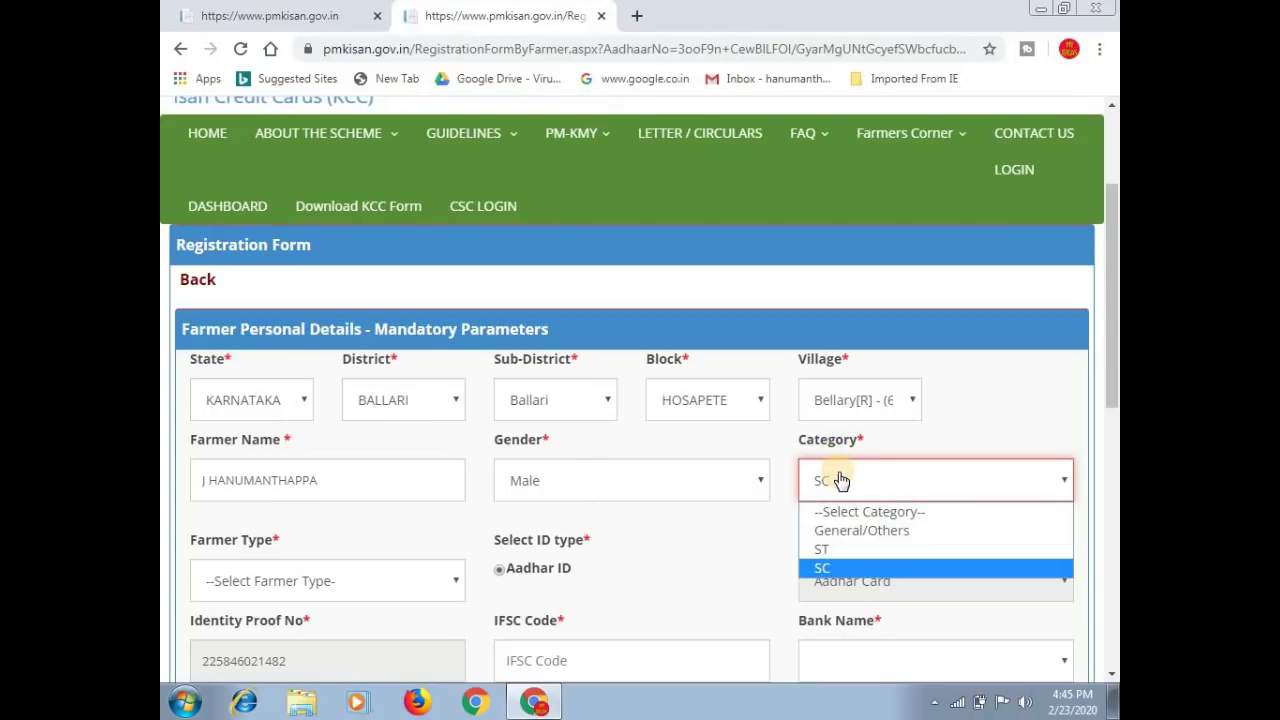
left_click(840, 481)
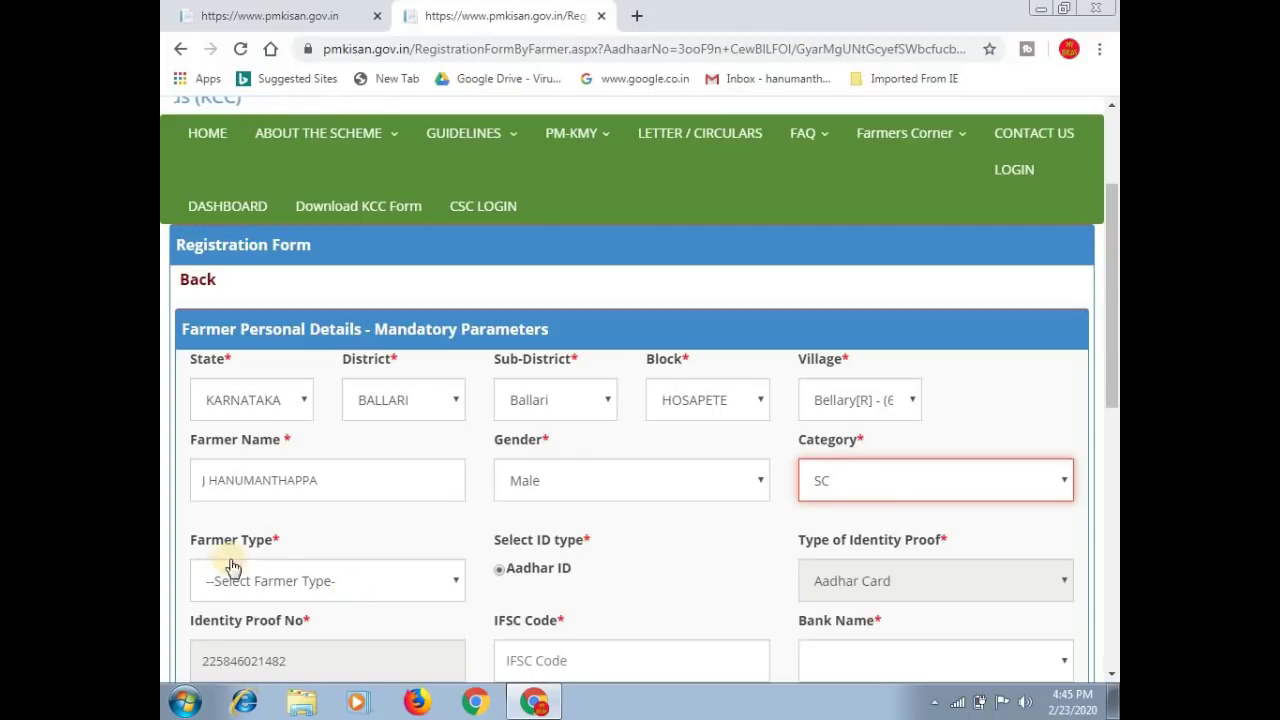
Set the Farmer Type to others and submit the farmer's personal details for Aadhar authentication.
left_click(340, 590)
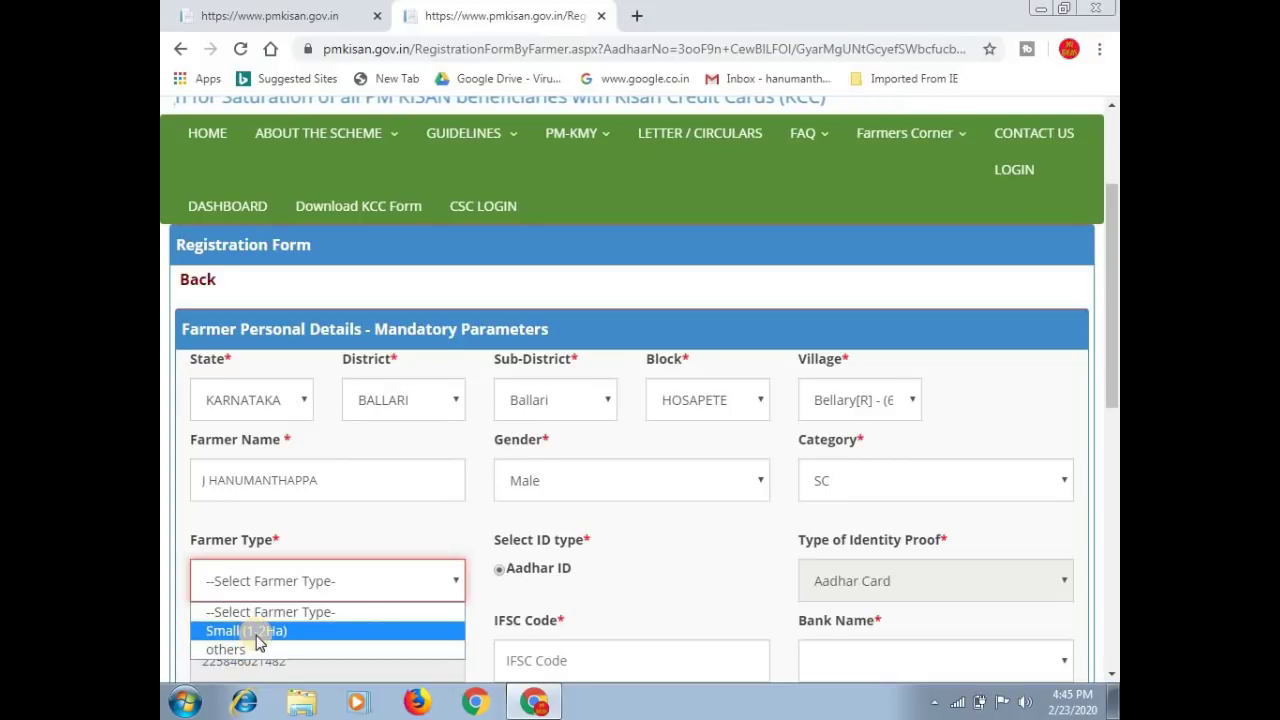
left_click(256, 631)
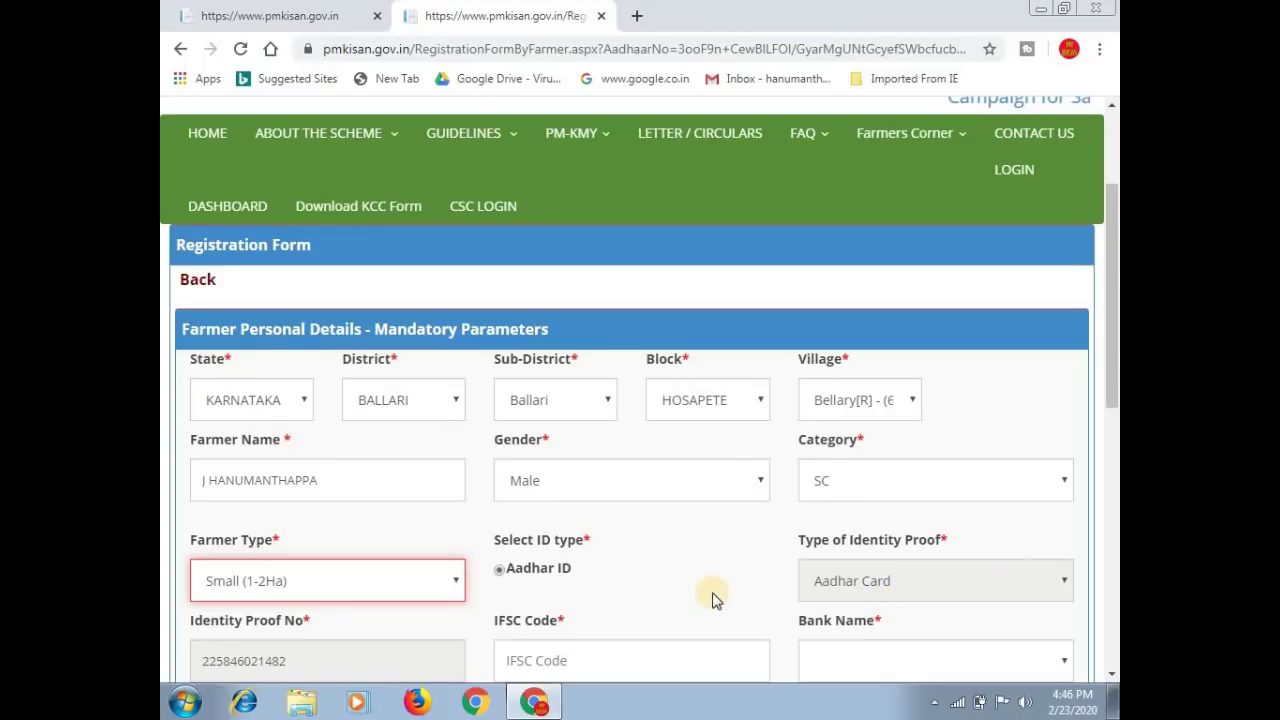
key("Down")
scroll(690, 520, "down", 2)
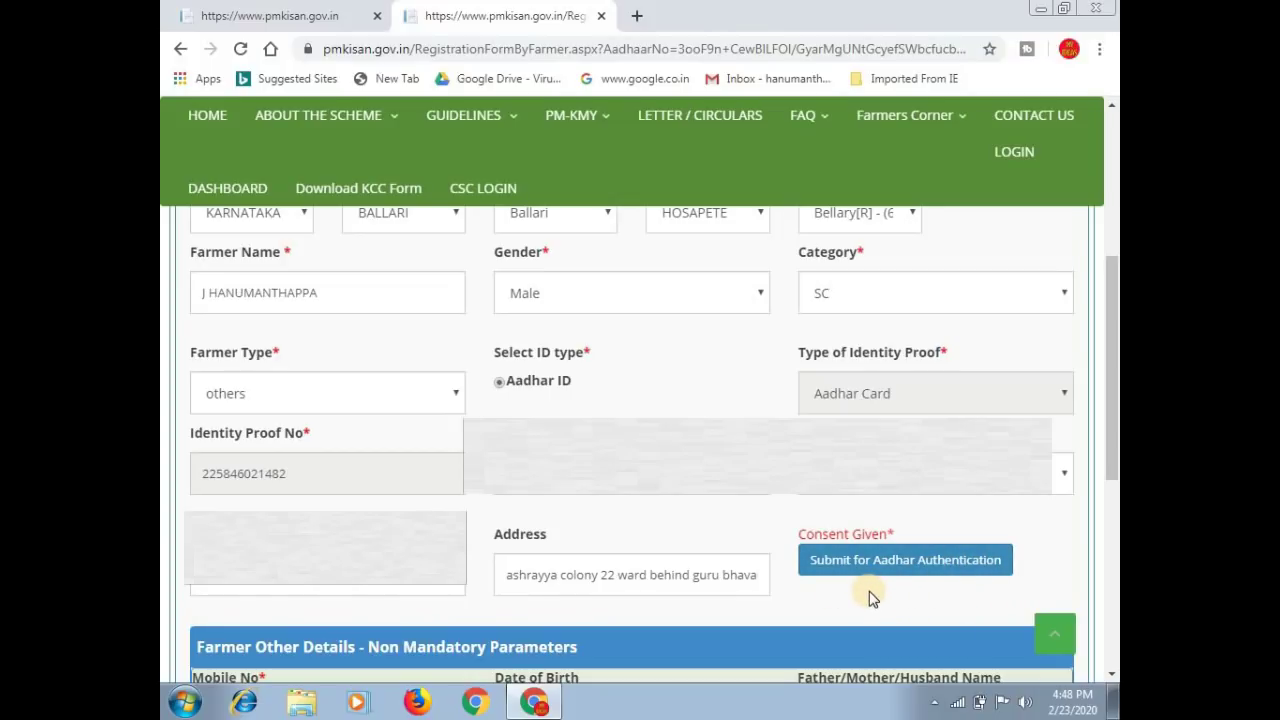
left_click(925, 563)
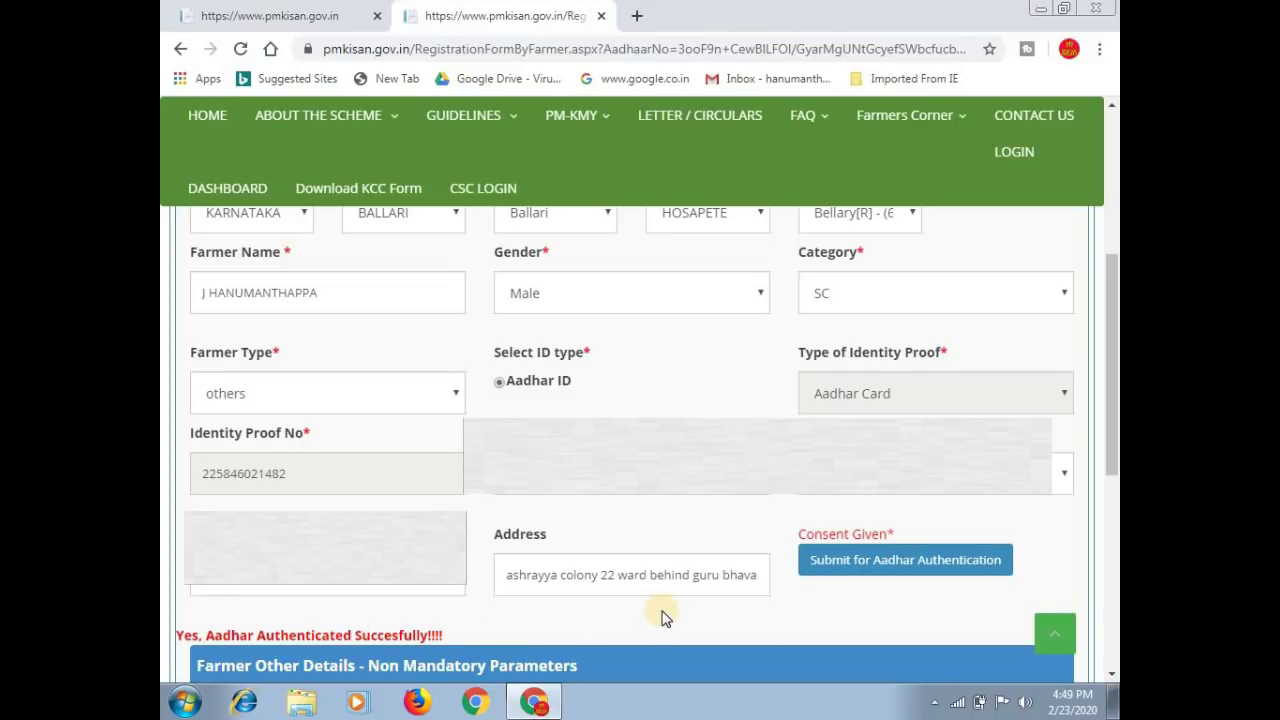
Start a new land detail entry with Survey/Khata No 91 and Dag/Khasra No 15428.
scroll(662, 617, "down", 3)
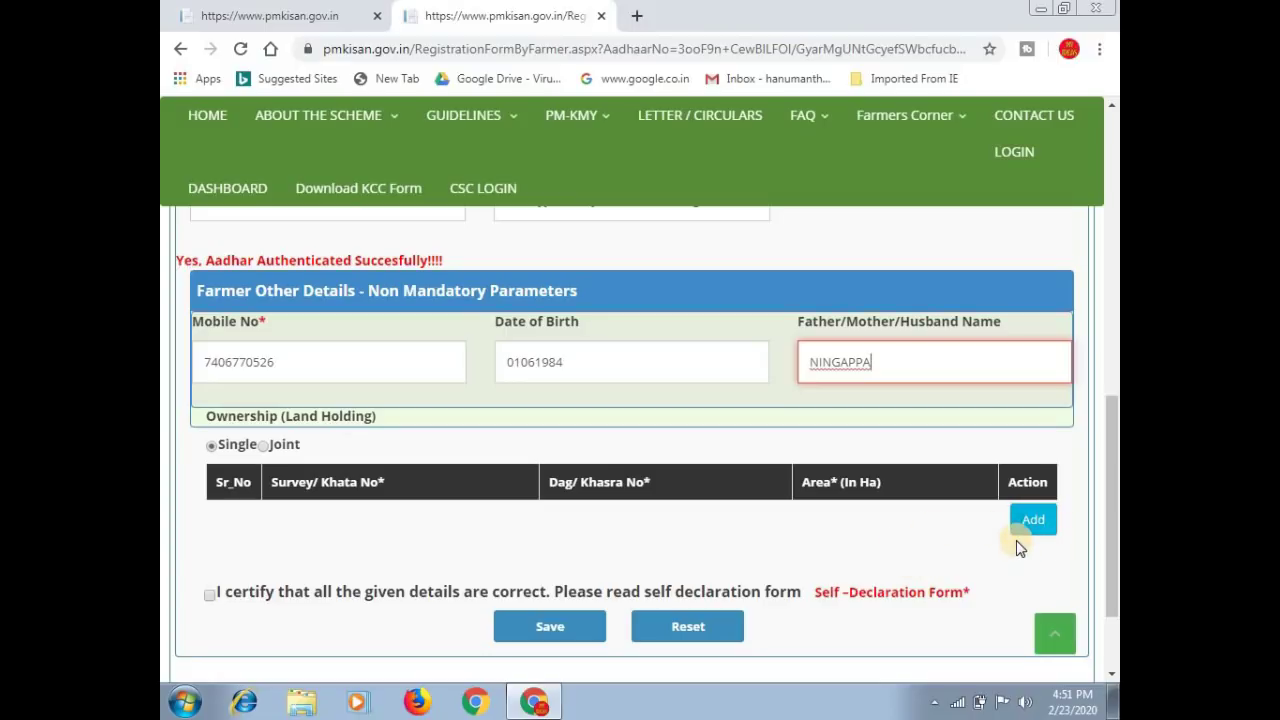
left_click(1034, 522)
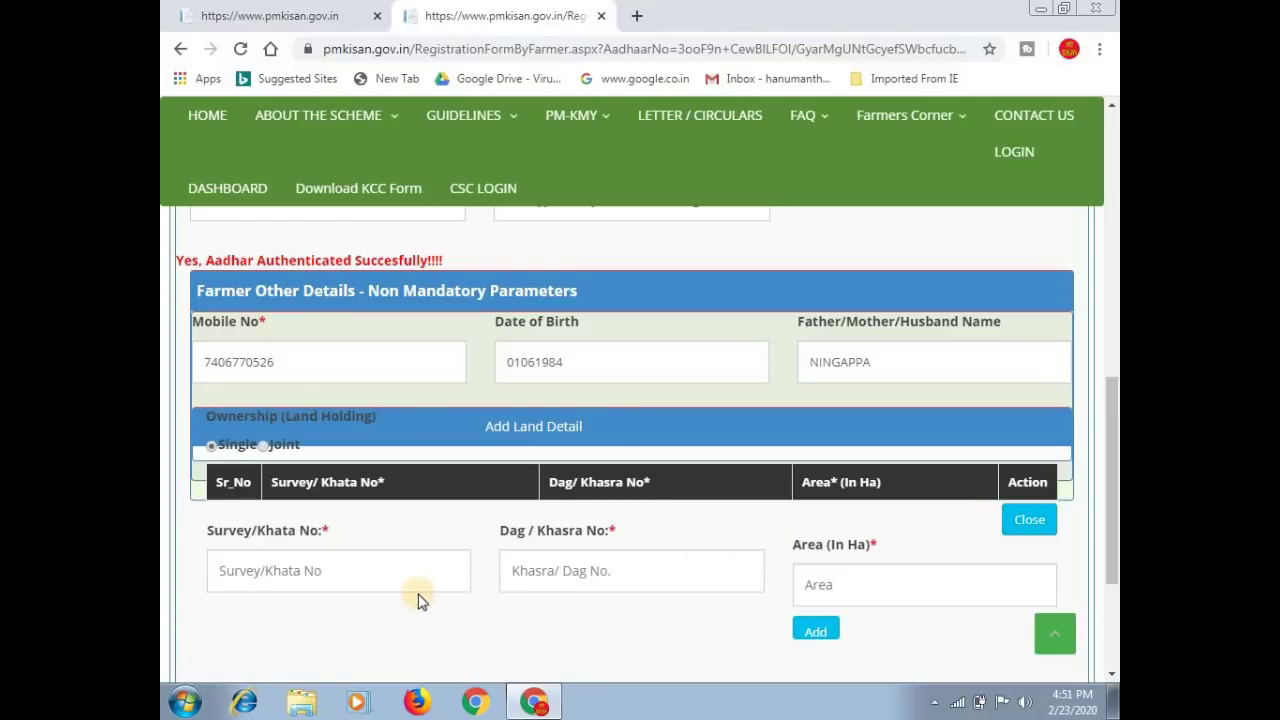
left_click(316, 575)
type("91")
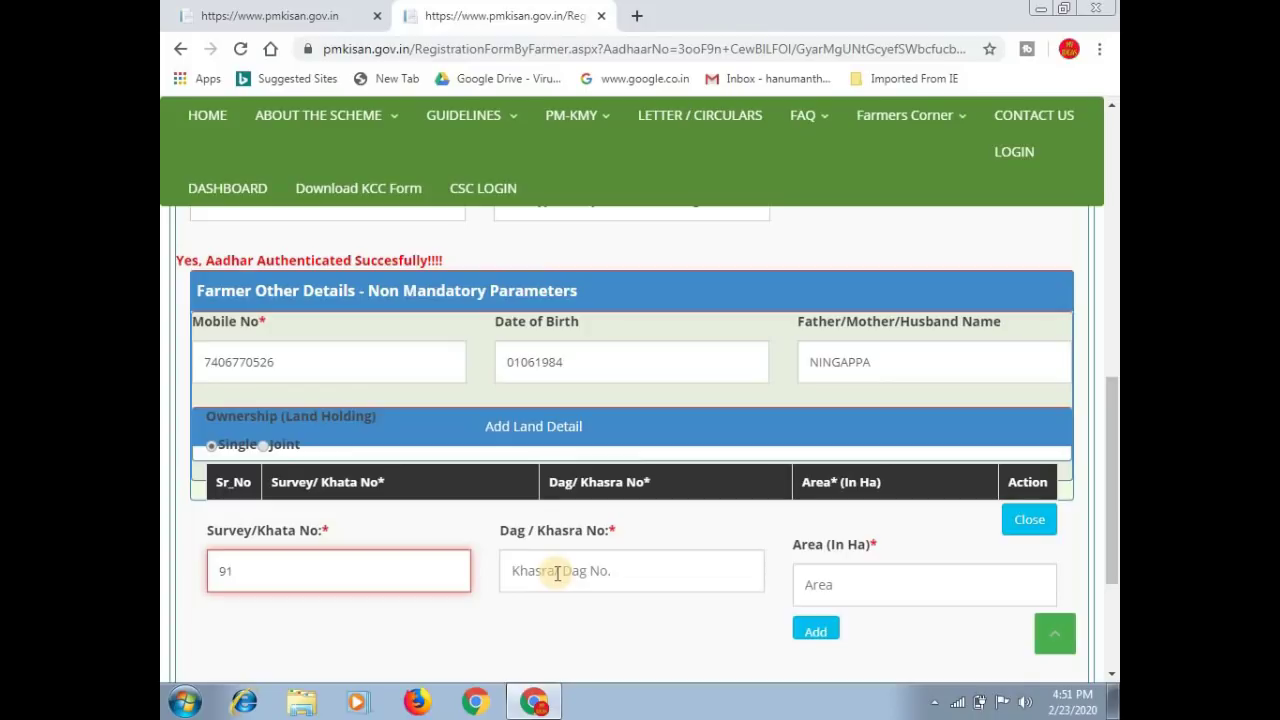
left_click(557, 573)
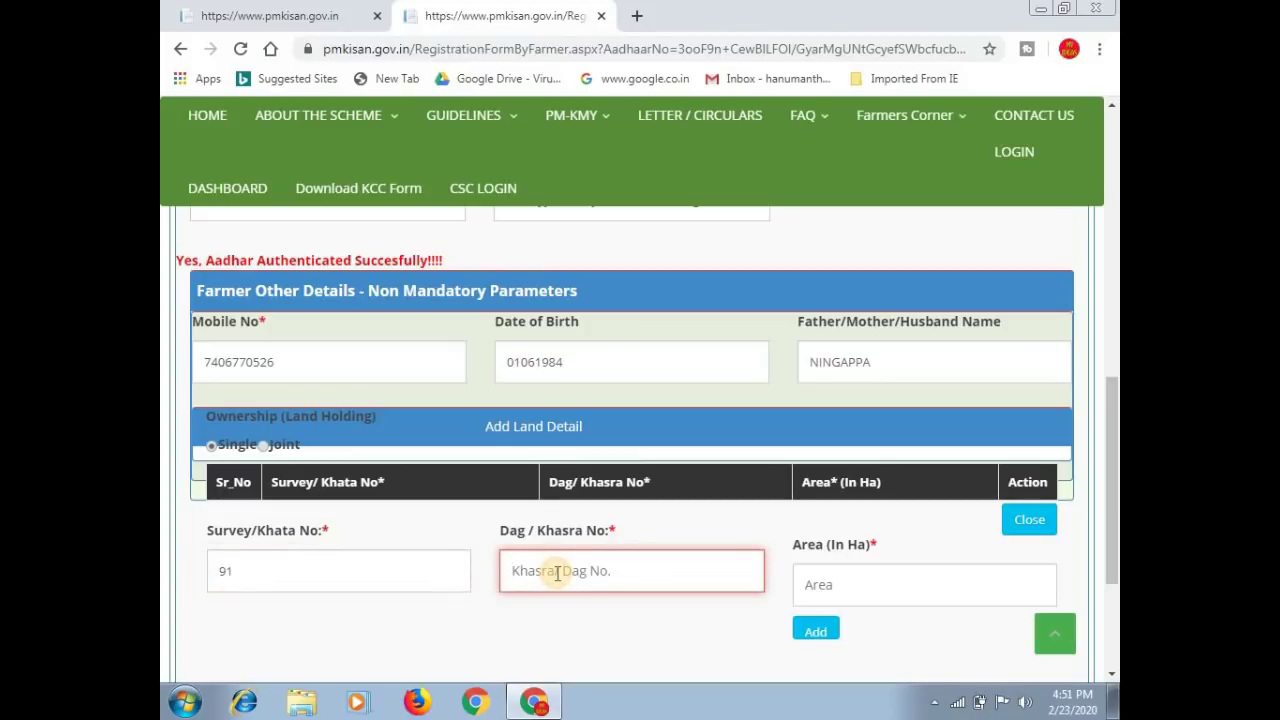
type("15428")
Fill the land's Area (In Ha) with the suggested entry India and add the record to the land holding table.
left_click(852, 582)
left_click(830, 488)
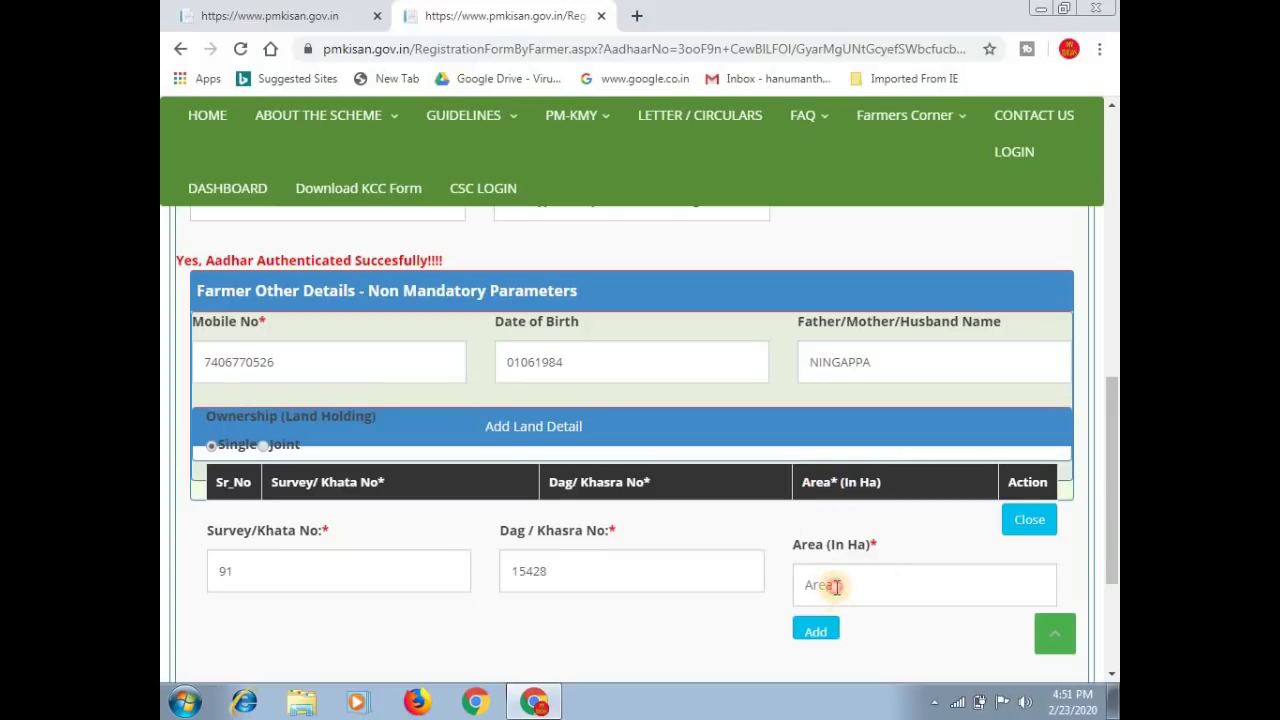
left_click(836, 587)
left_click(823, 483)
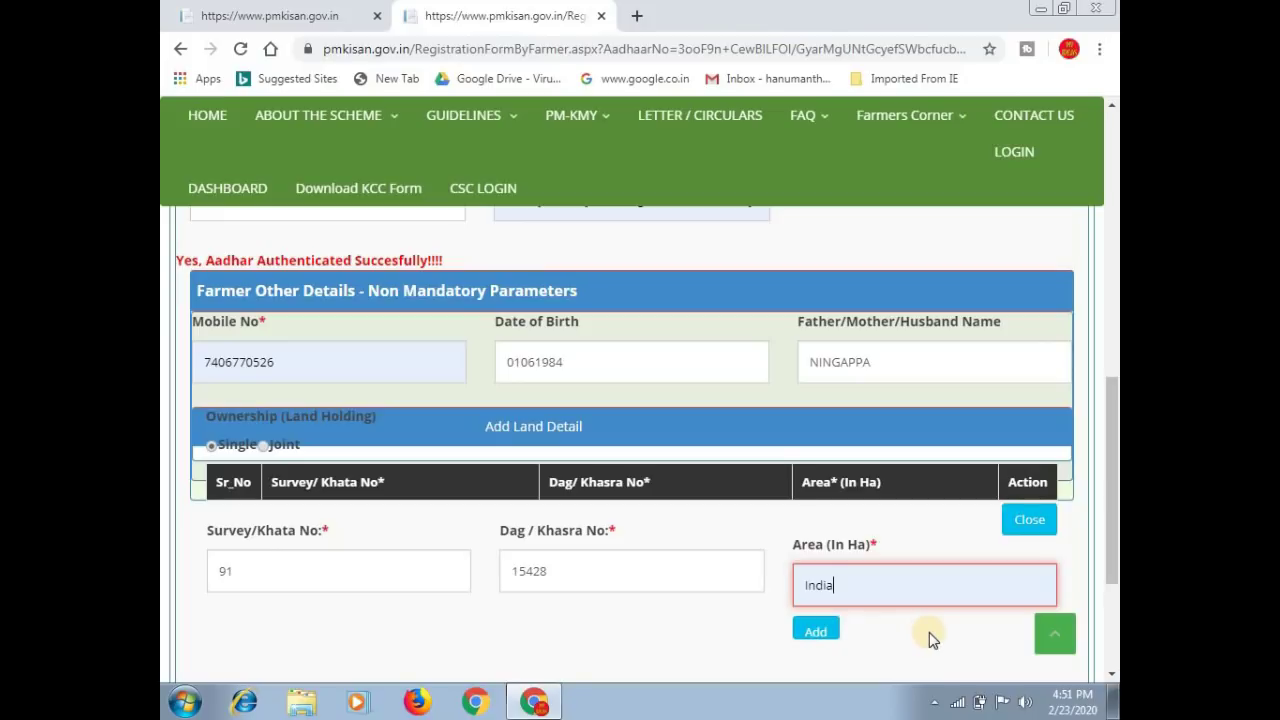
left_click(687, 633)
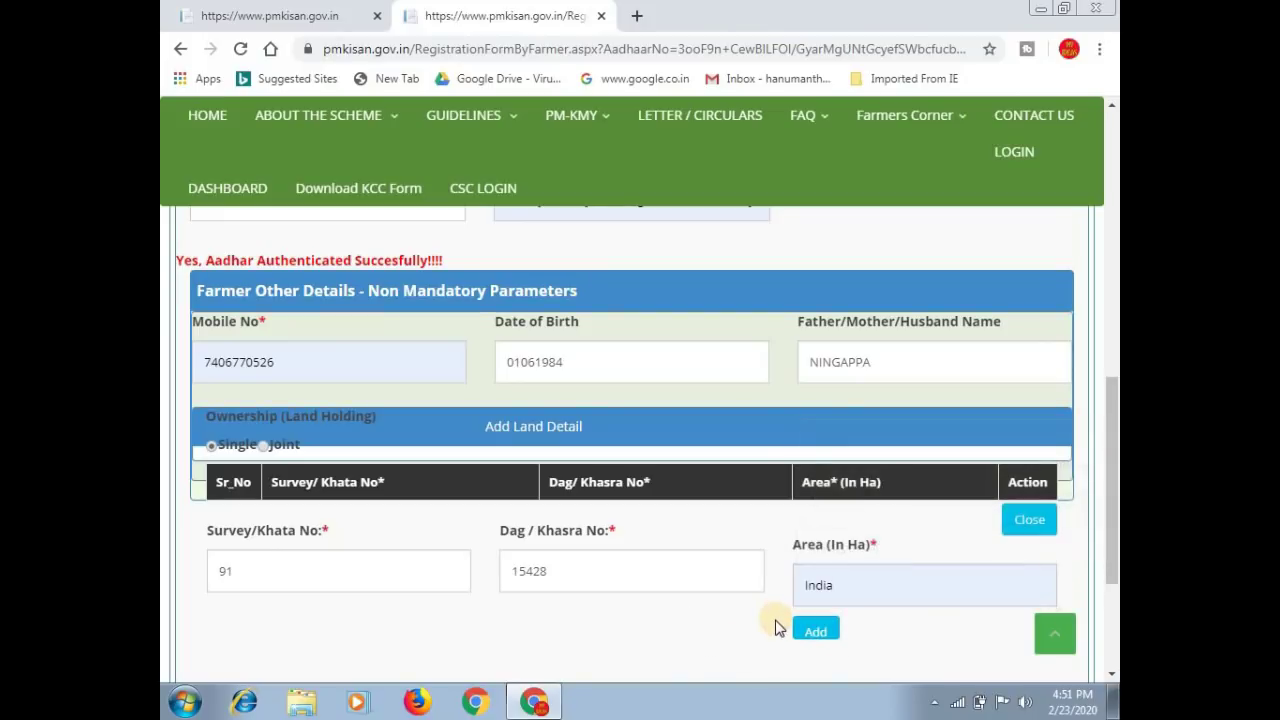
scroll(778, 627, "down", 1)
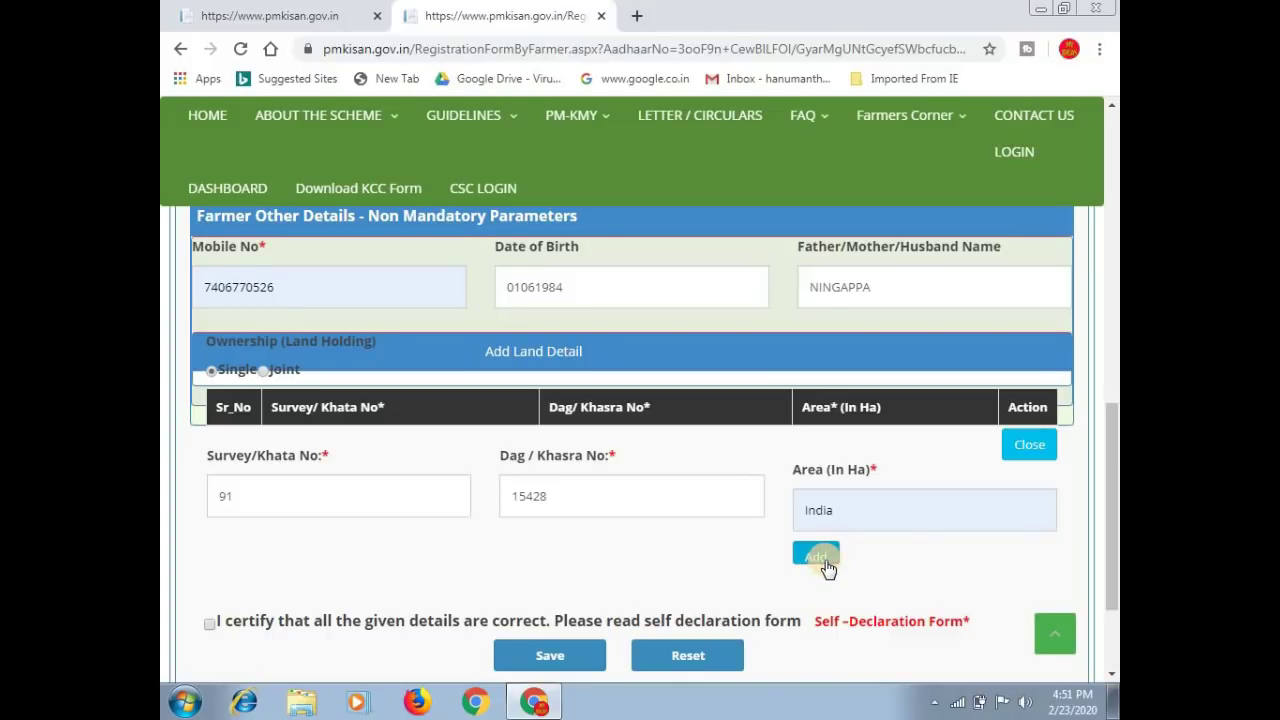
left_click(816, 556)
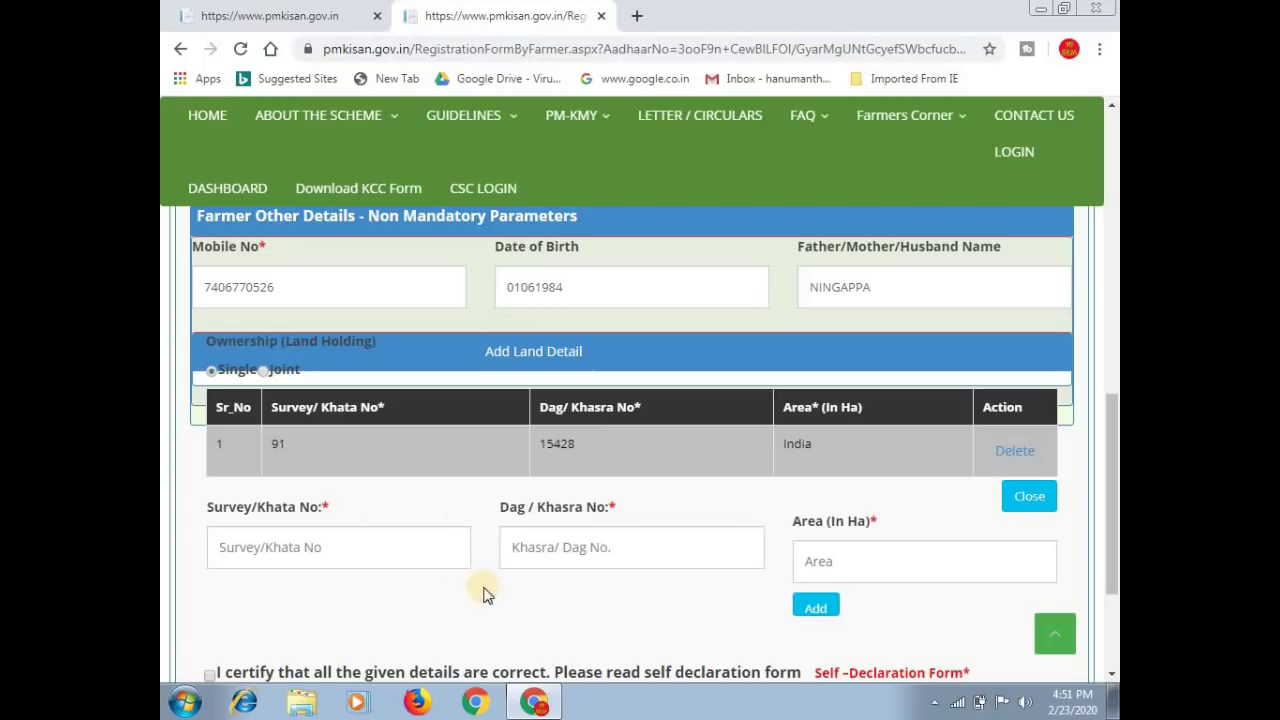
Certify that all the given details in the registration form are correct.
scroll(520, 602, "down", 2)
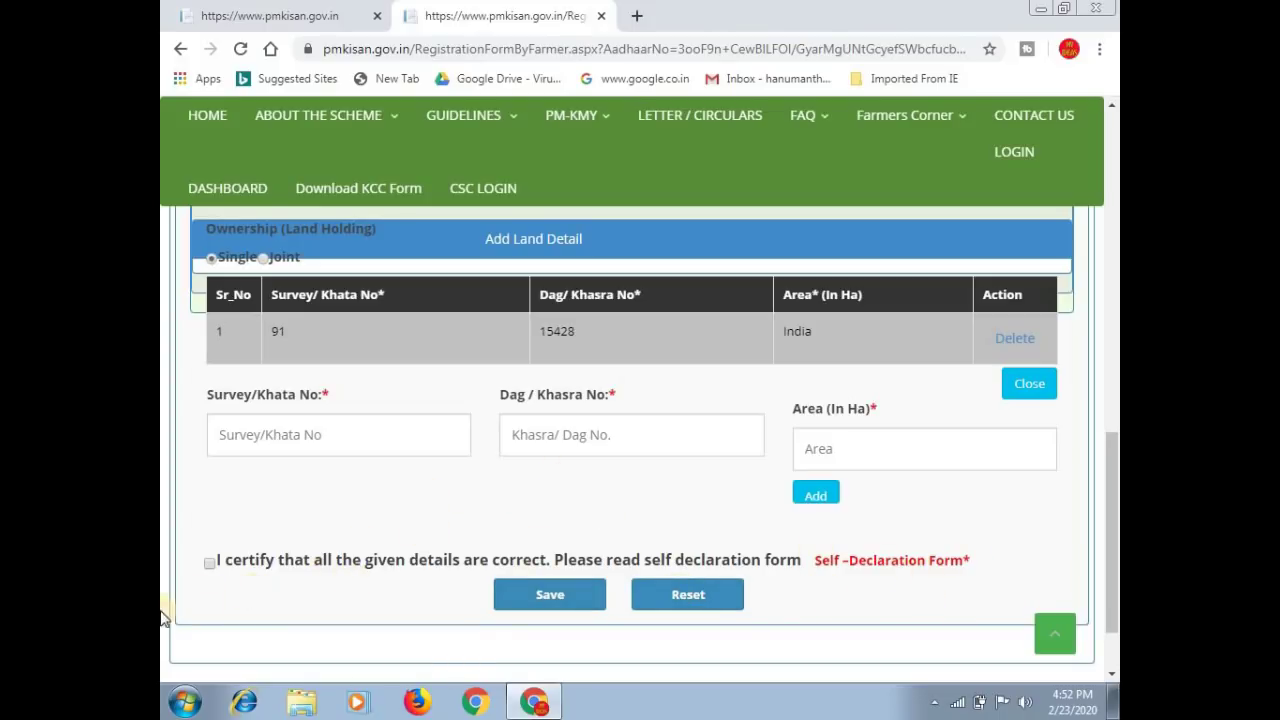
left_click(209, 565)
Return to the portal's home page and open the Beneficiary Status page for farmers.
left_click(205, 117)
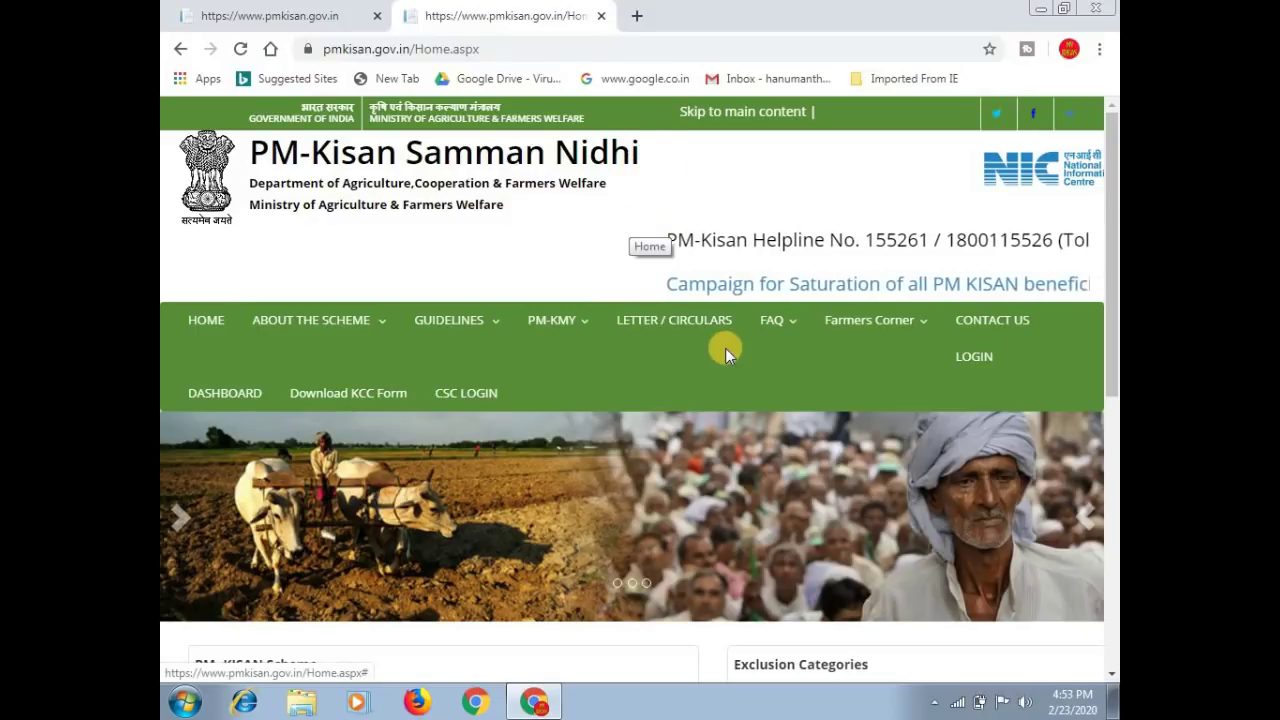
left_click(891, 334)
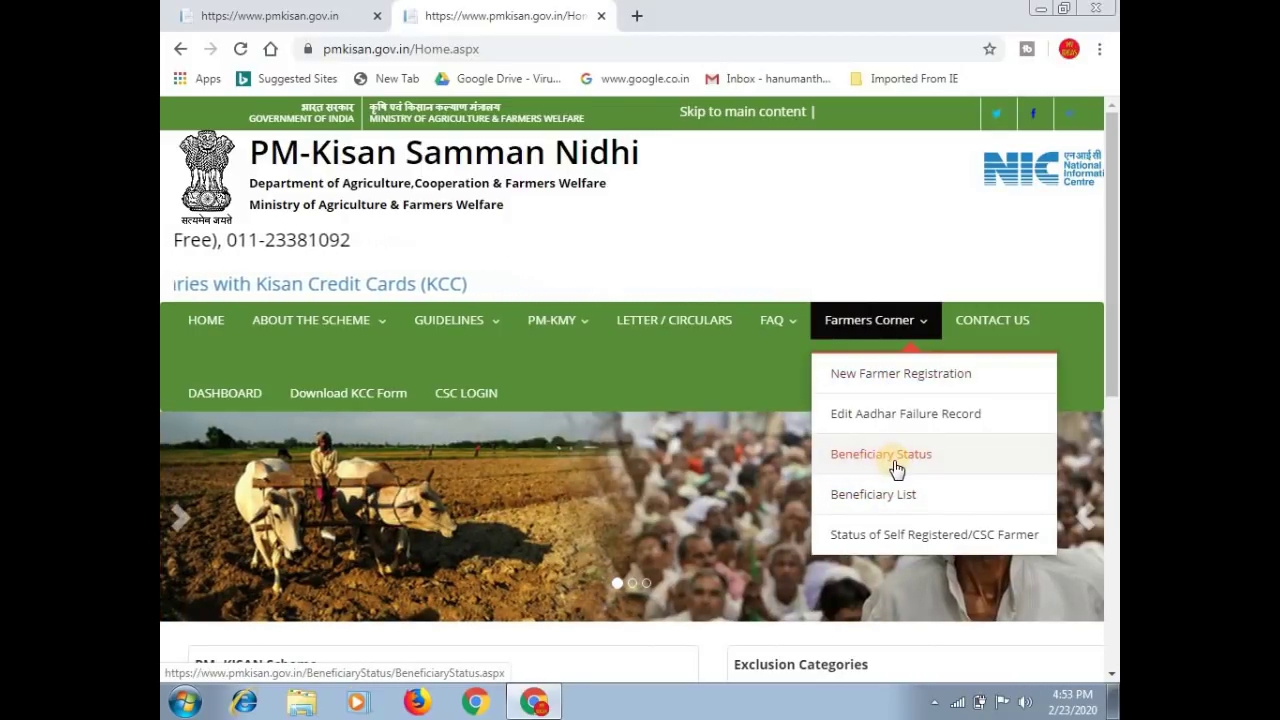
left_click(896, 466)
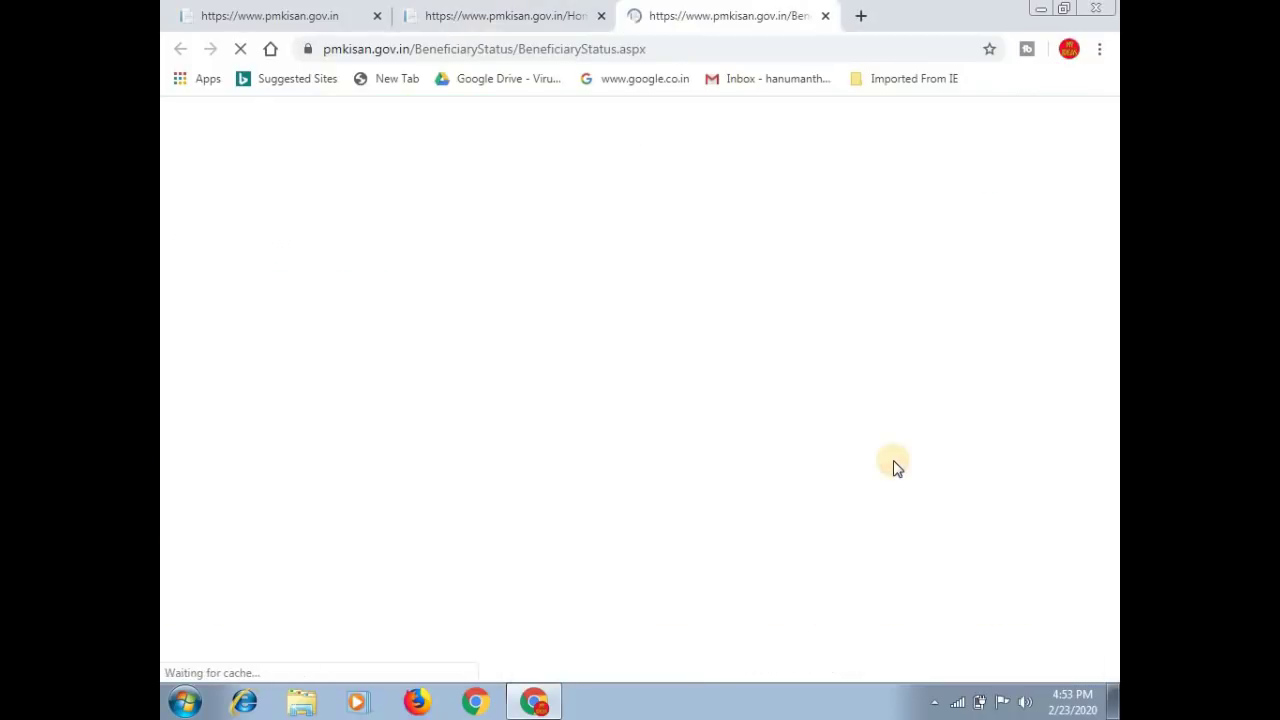